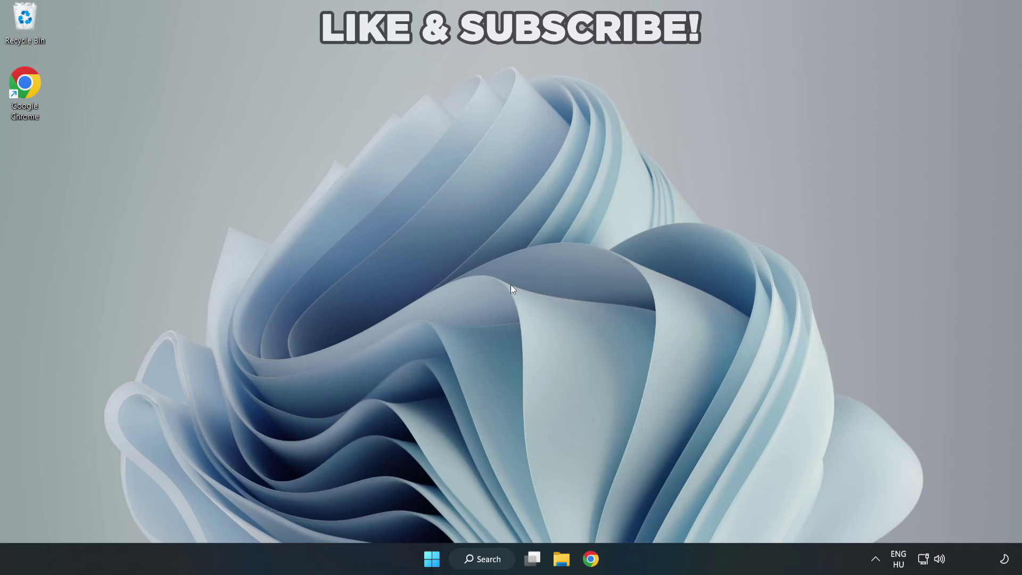
Step: Search for 'device manager' and launch Device Manager from the best match
left_click(487, 561)
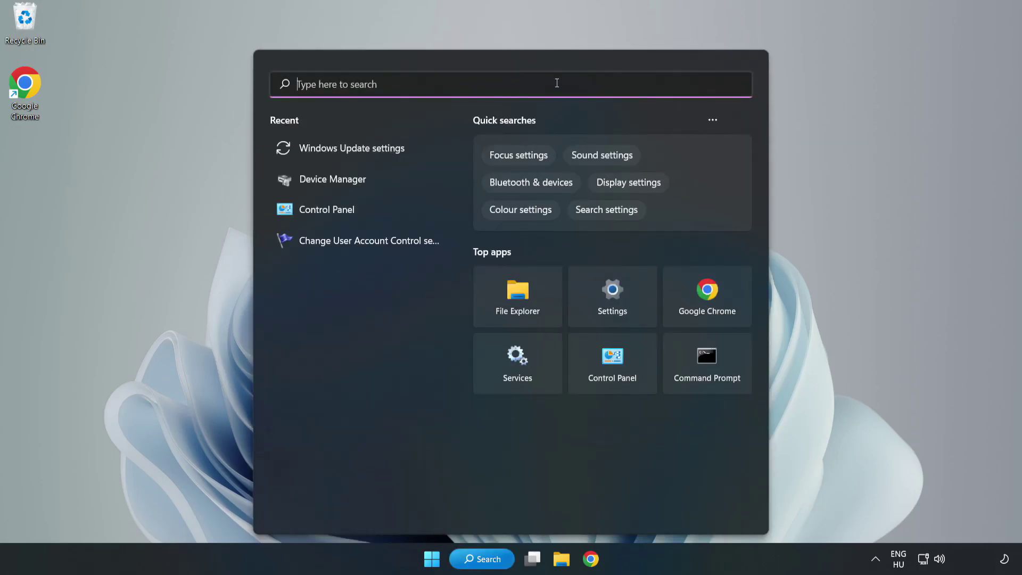
type("device")
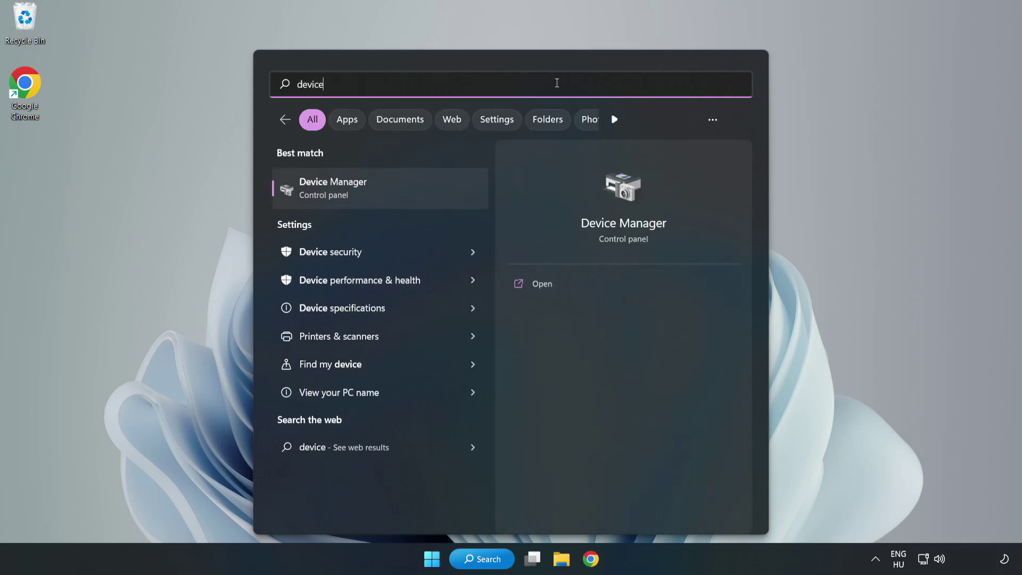
type(" manager")
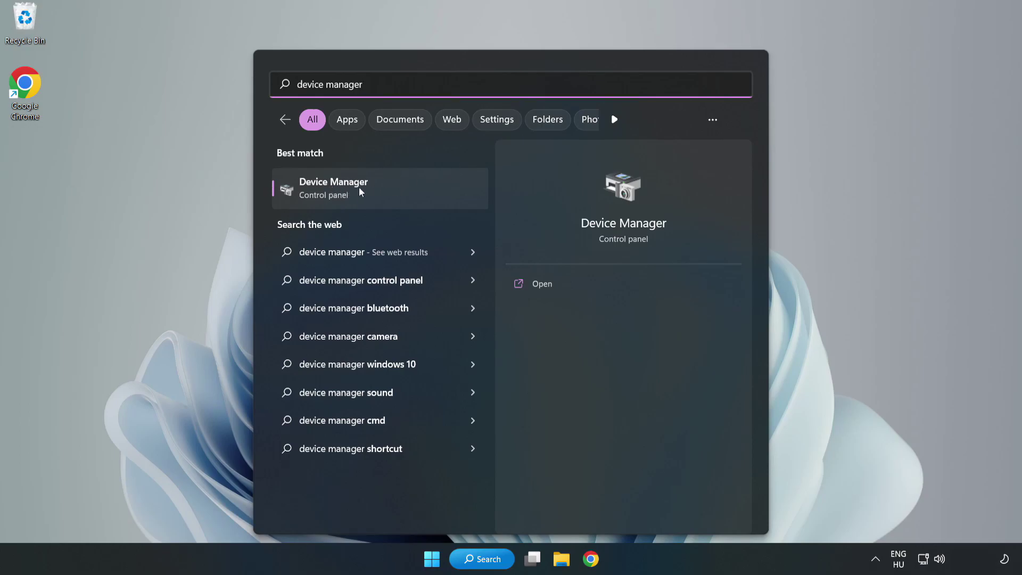
left_click(379, 196)
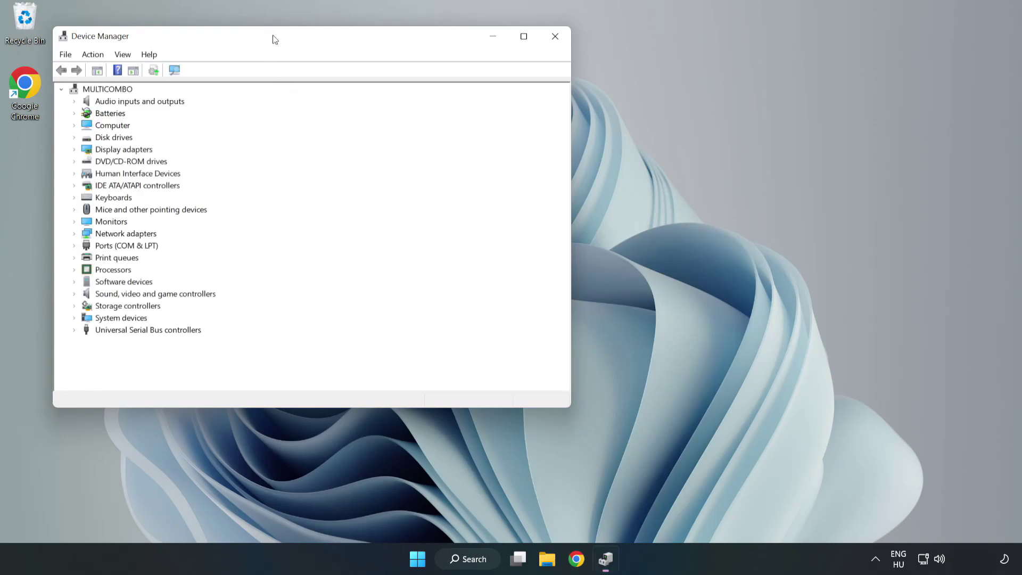
Step: Expand Display adapters and bring up the context menu for the VMware SVGA 3D adapter
left_click_drag(272, 37, 457, 93)
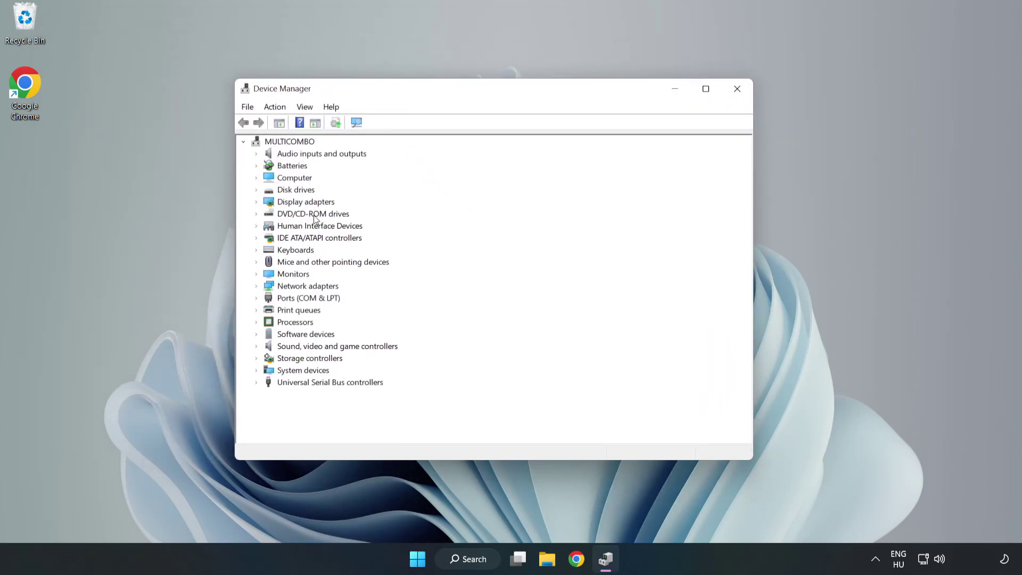
left_click(273, 207)
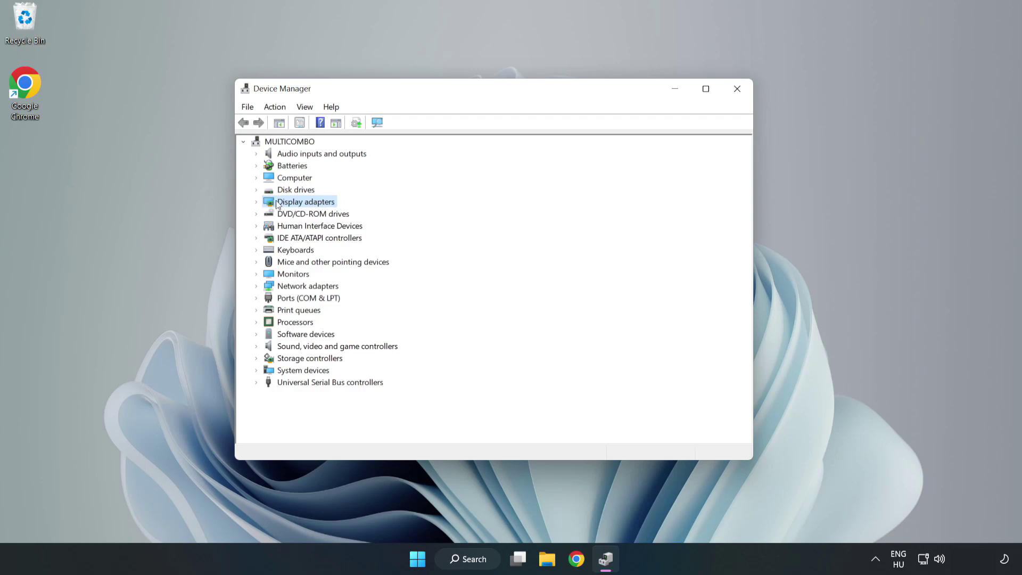
left_click(257, 203)
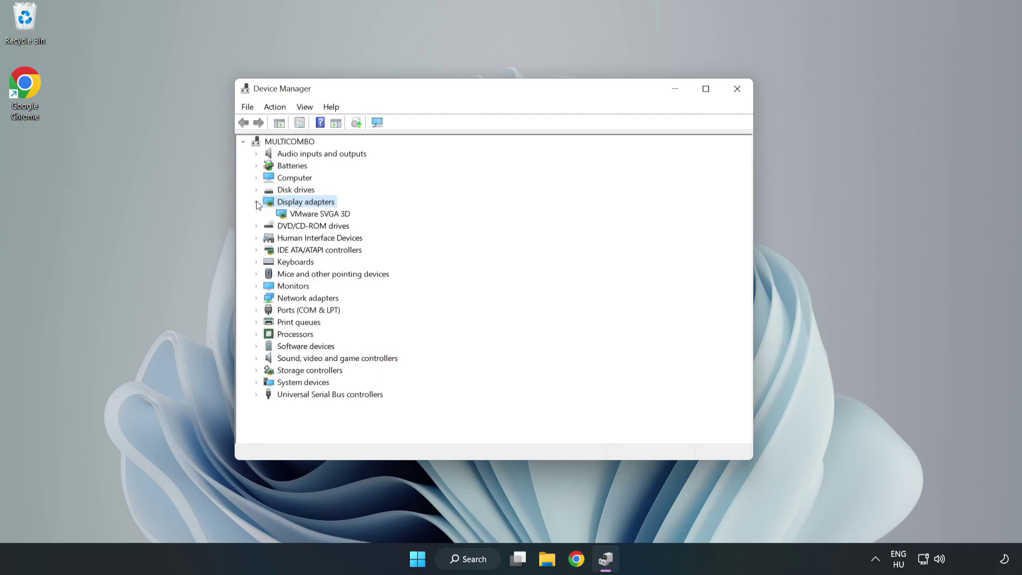
left_click(284, 215)
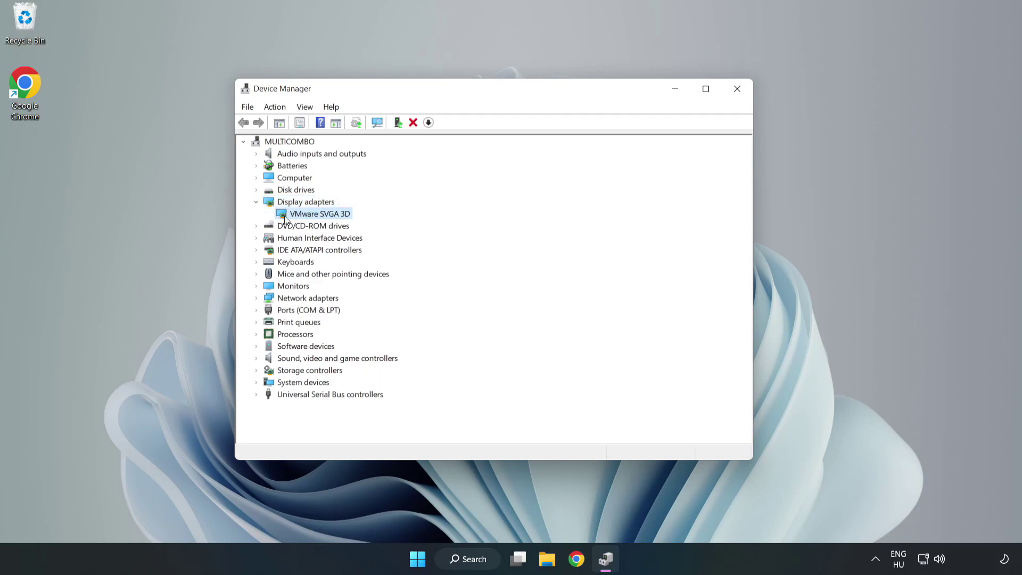
right_click(318, 219)
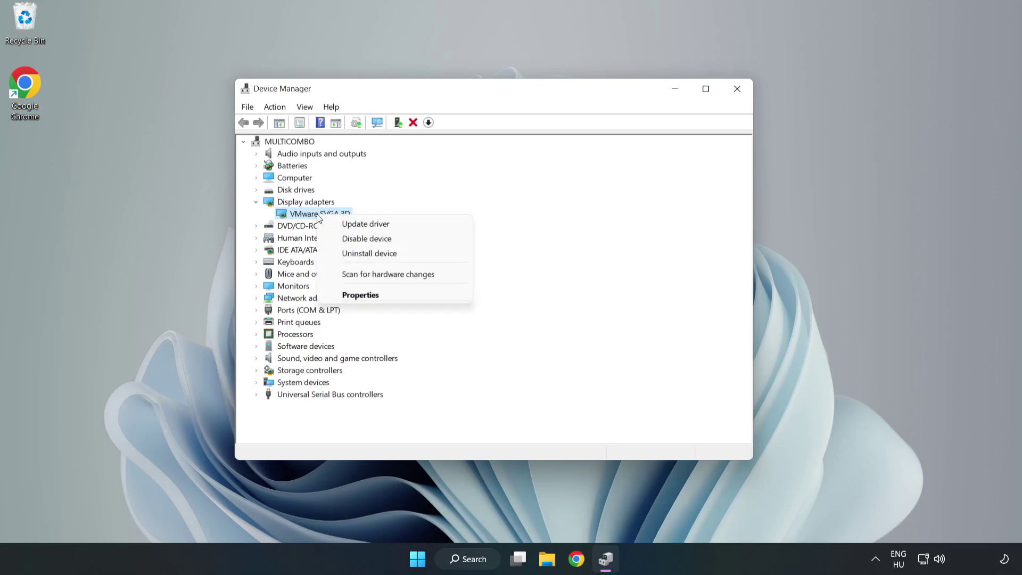
Step: Update the VMware SVGA 3D driver by automatic search, then close the wizard and Device Manager
left_click(396, 229)
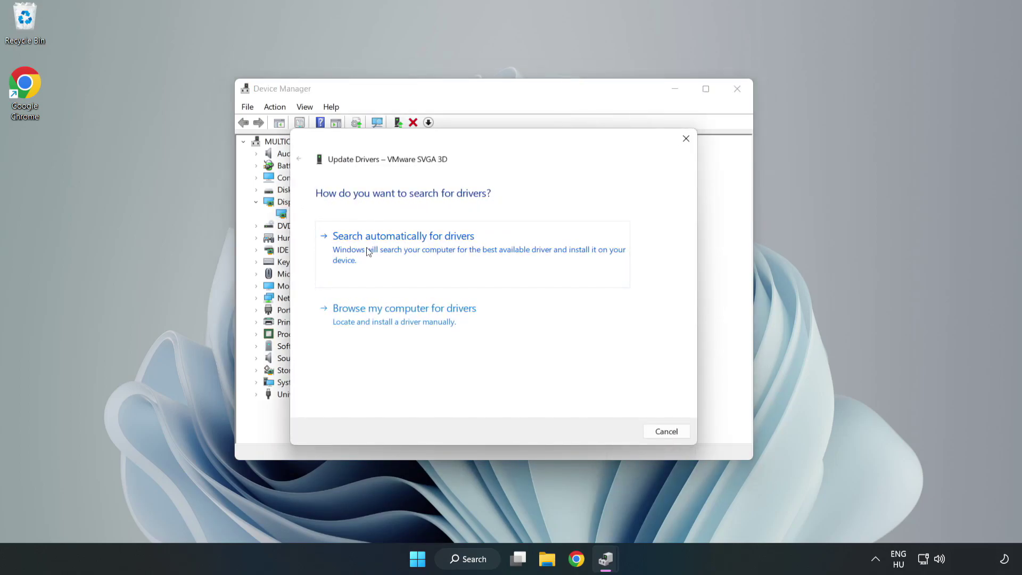
left_click(406, 249)
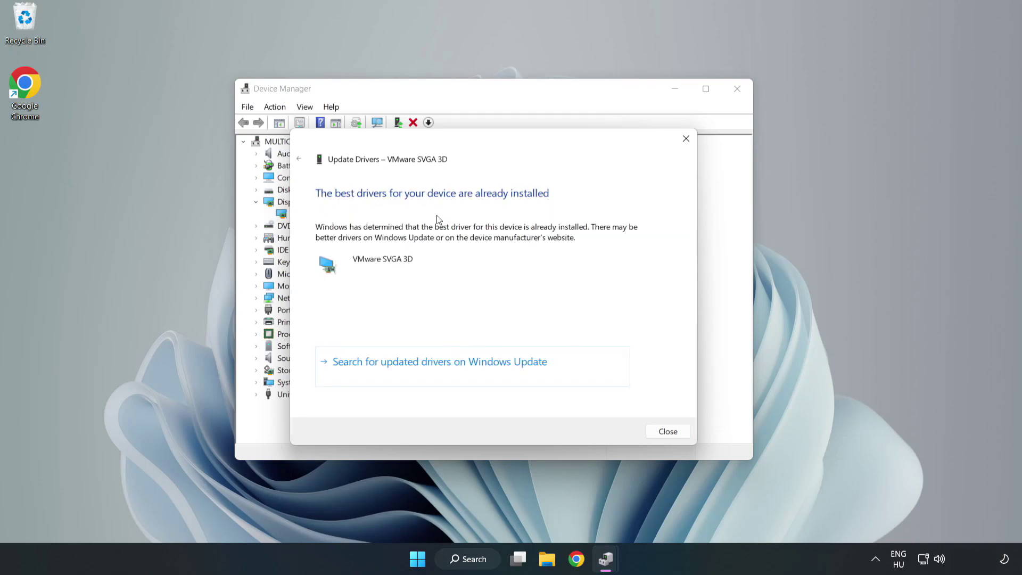
left_click(669, 431)
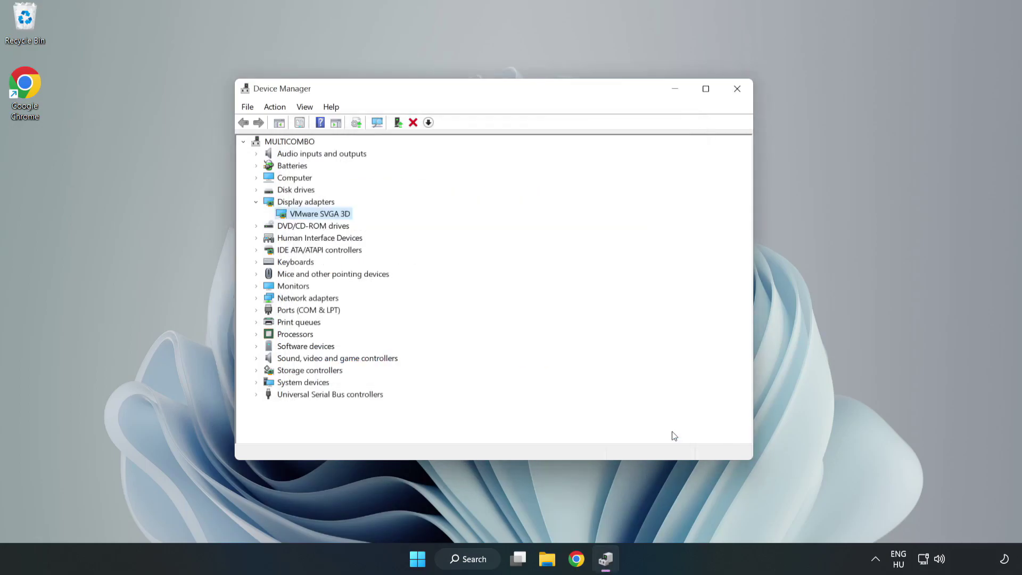
left_click(738, 95)
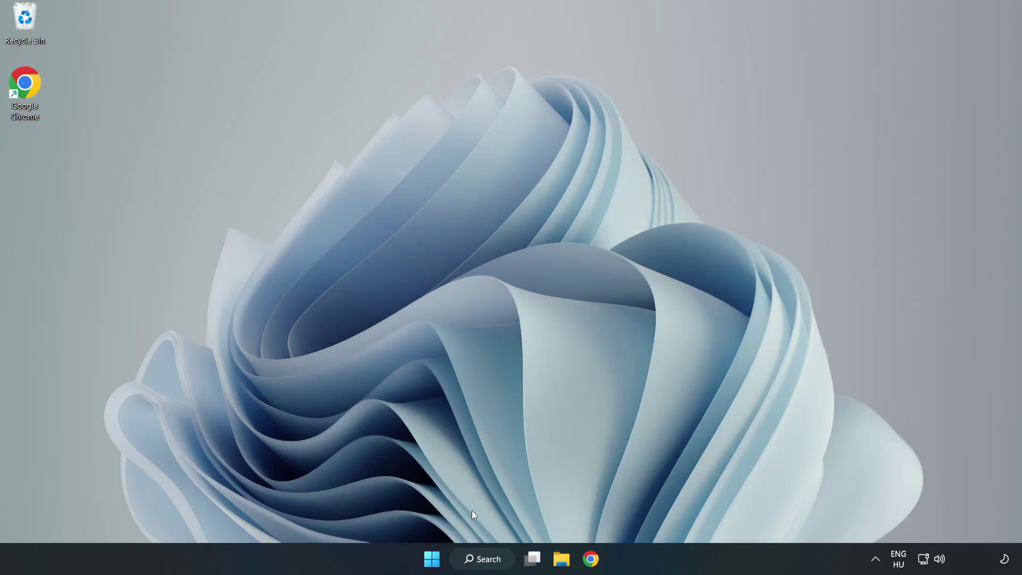
Step: Search for 'updates' and launch the Windows Update settings page
left_click(471, 559)
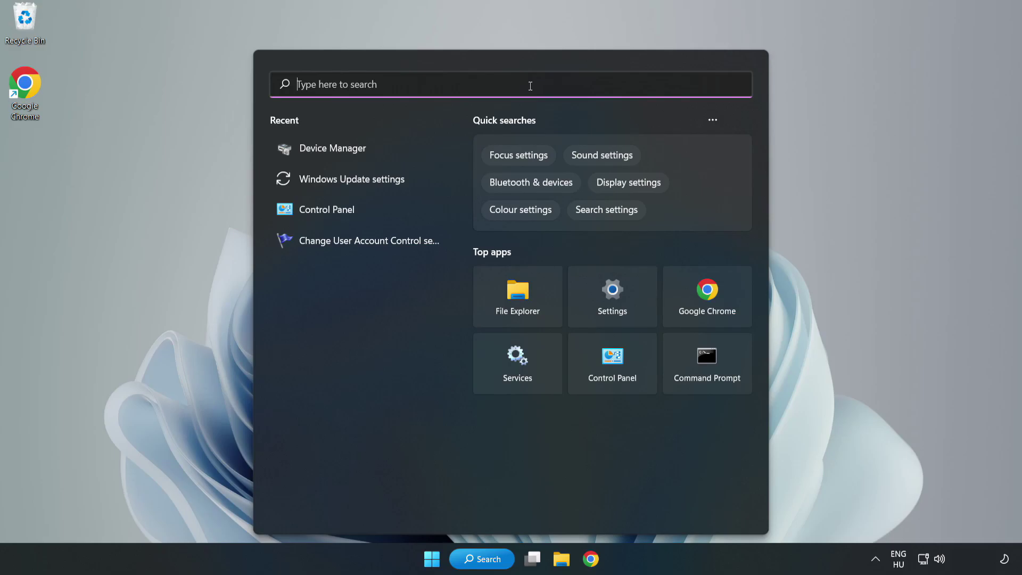
type("updates")
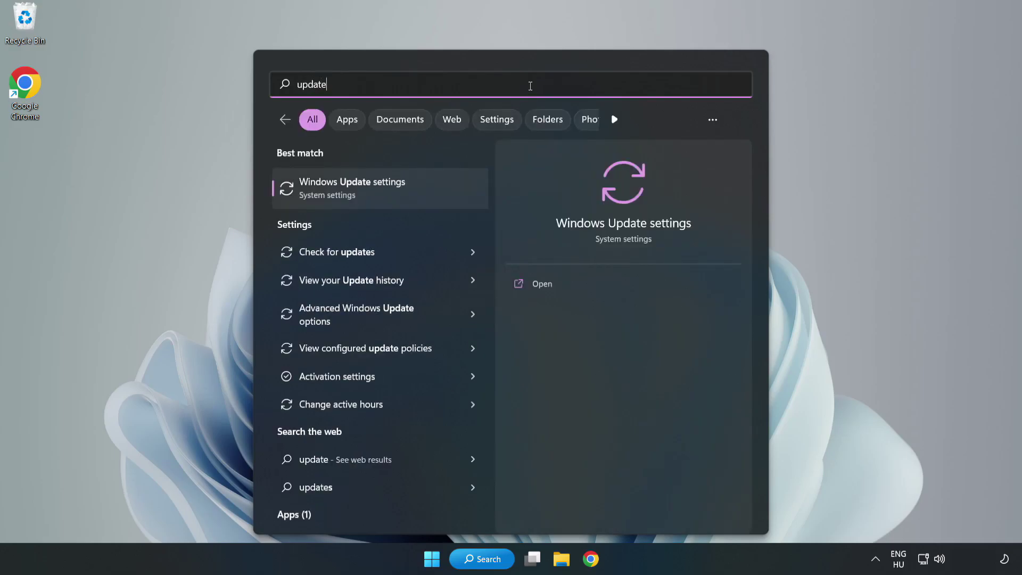
left_click(365, 193)
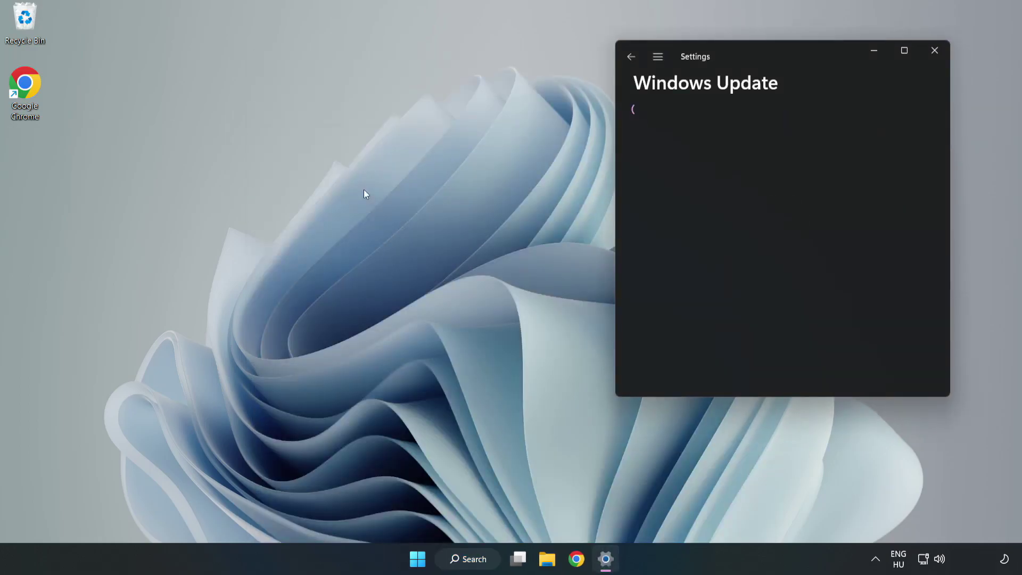
Step: Maximize Settings and run Check for updates until Windows reports it is up to date
left_click(904, 51)
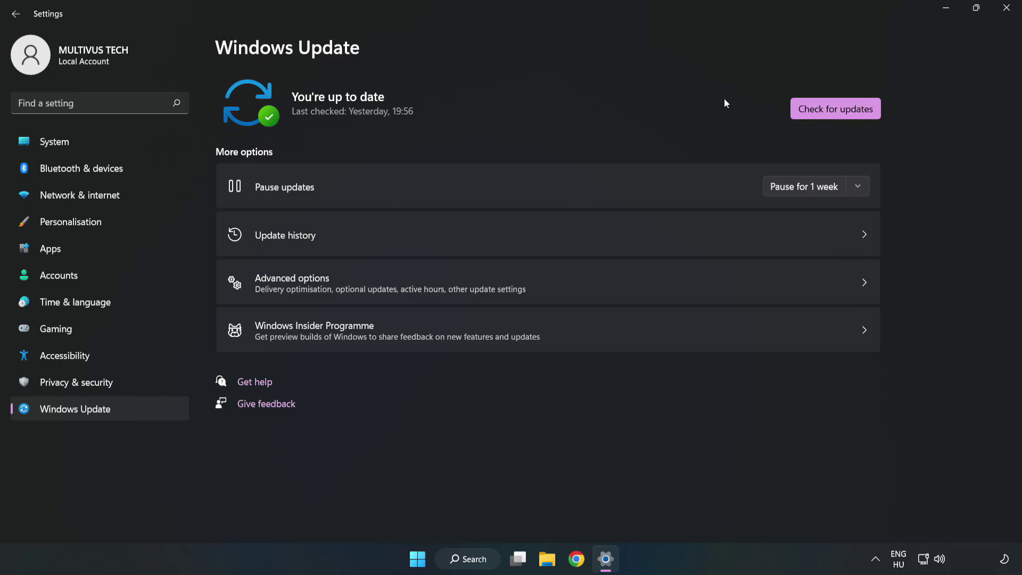
left_click(839, 111)
Step: Close Settings and bring up Properties for the YOUR NOT WORKING APP desktop shortcut
left_click(1008, 11)
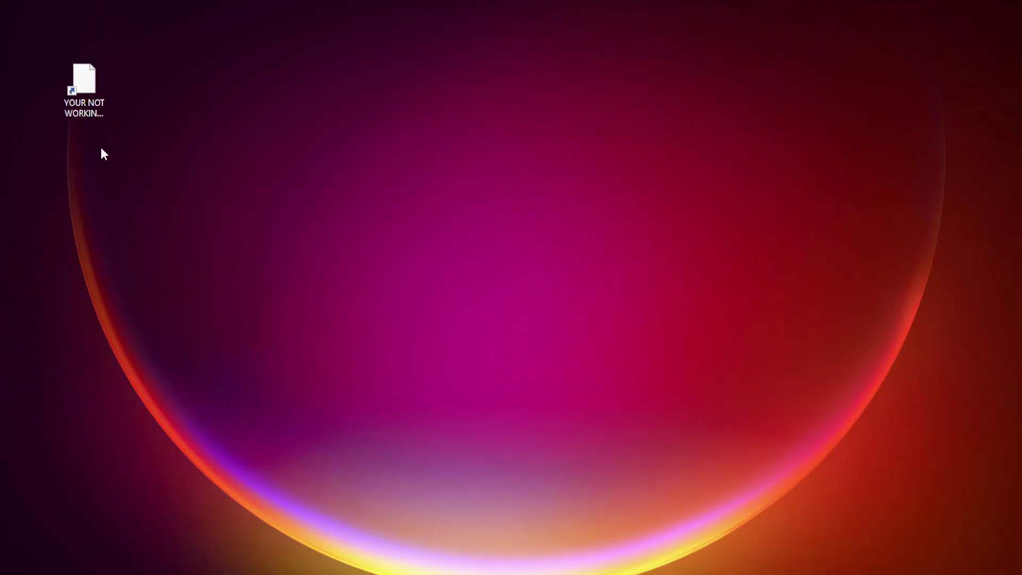
left_click_drag(101, 147, 28, 65)
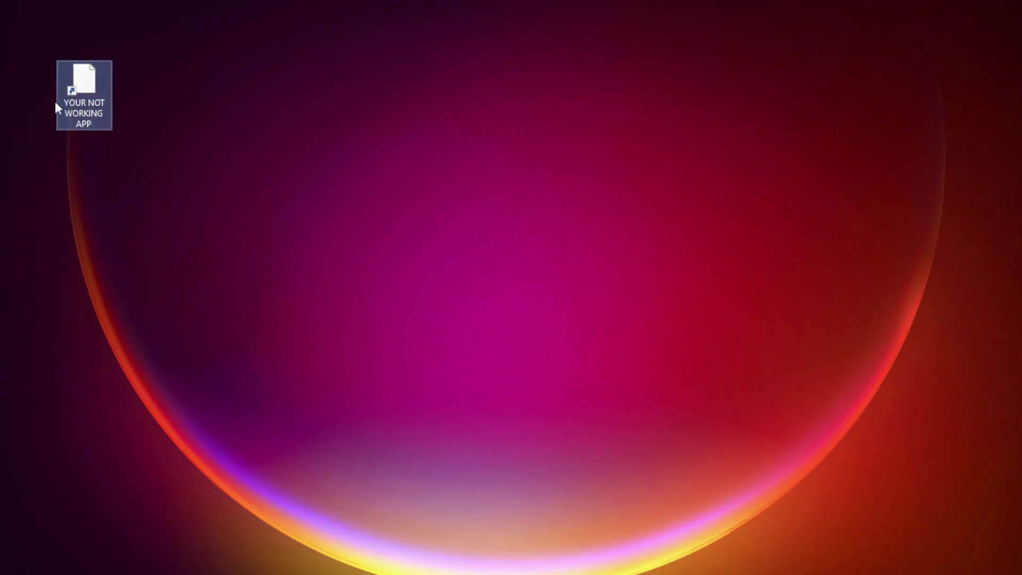
right_click(84, 75)
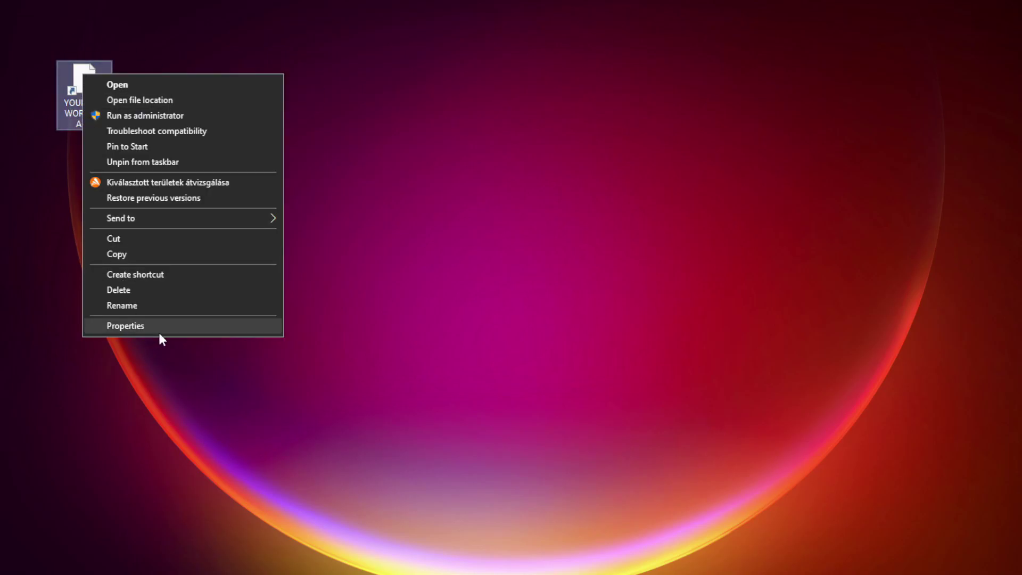
left_click(205, 326)
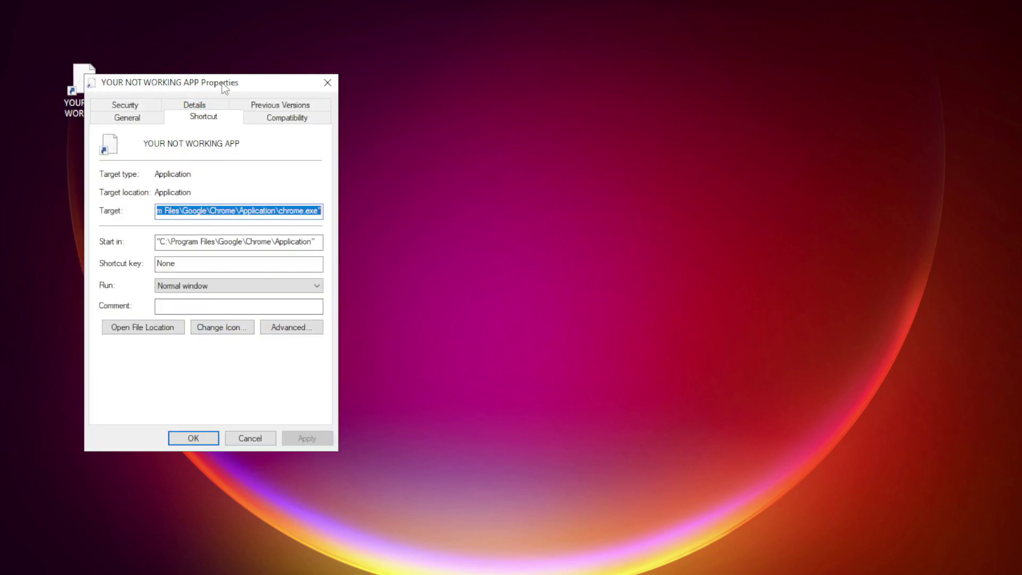
left_click_drag(226, 87, 517, 114)
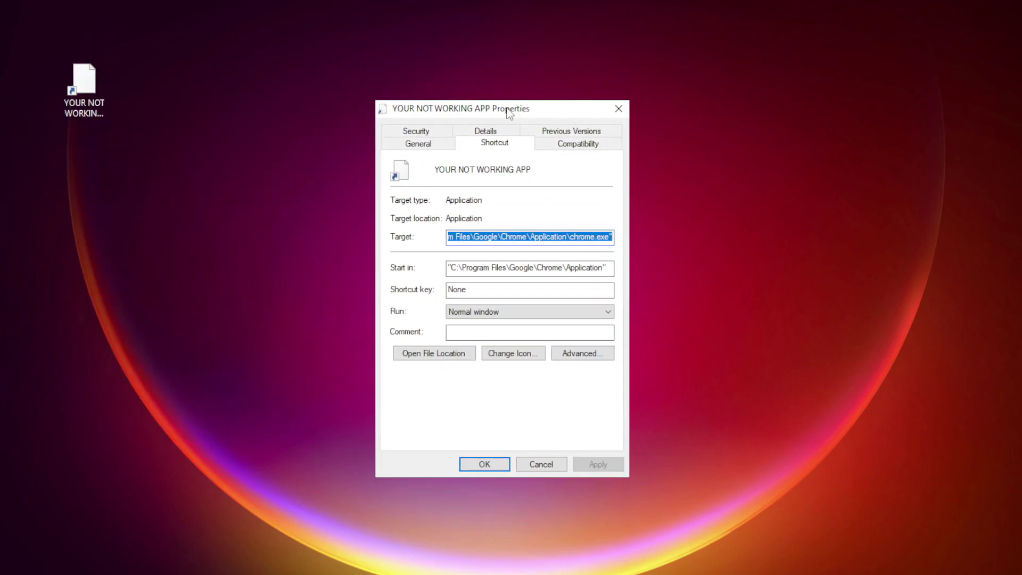
Step: Set the shortcut to Windows 8 compatibility mode and run as administrator, then apply and confirm
left_click(599, 148)
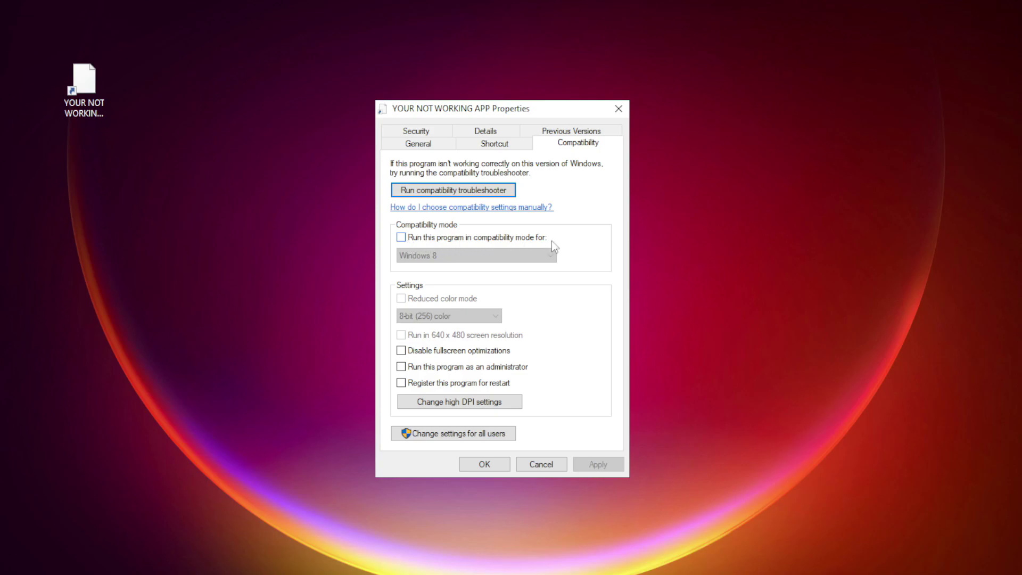
left_click(416, 238)
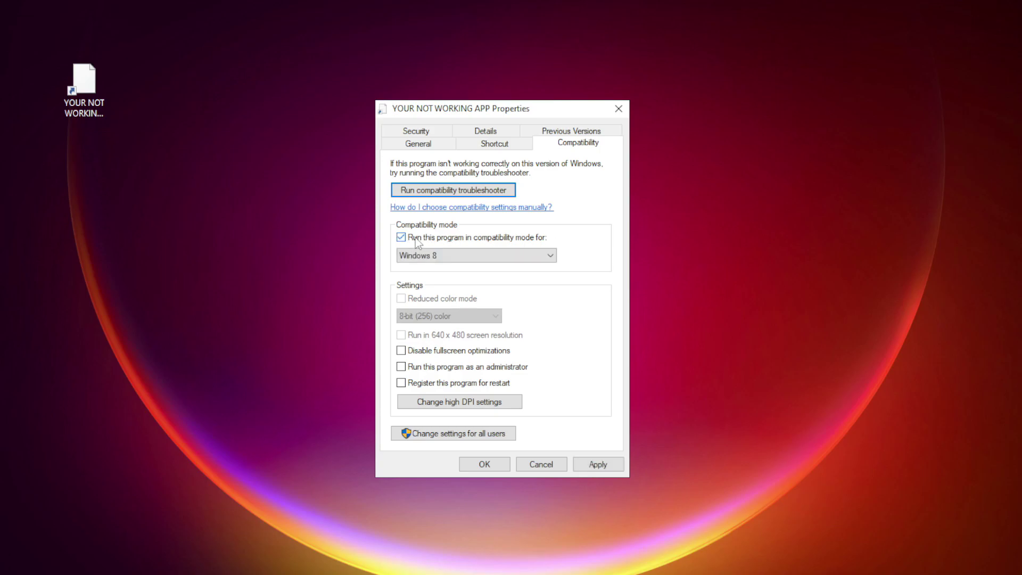
left_click(456, 256)
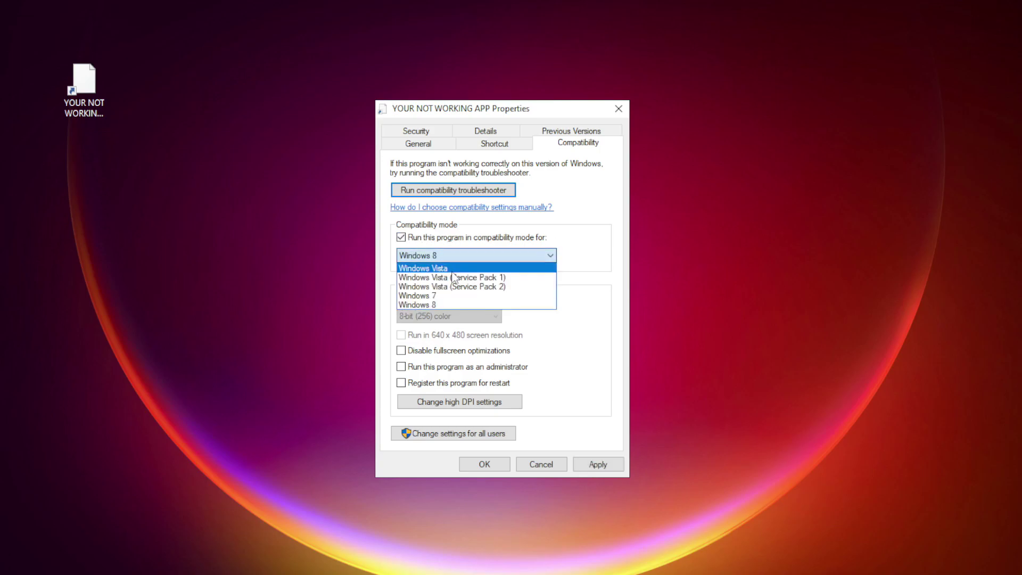
left_click(447, 302)
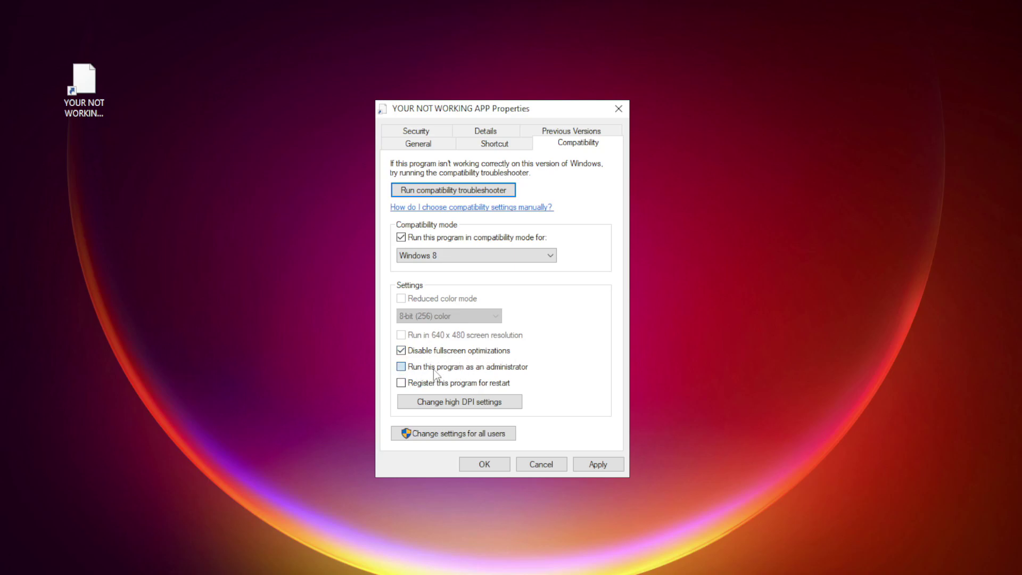
left_click(414, 368)
left_click(607, 469)
left_click(486, 465)
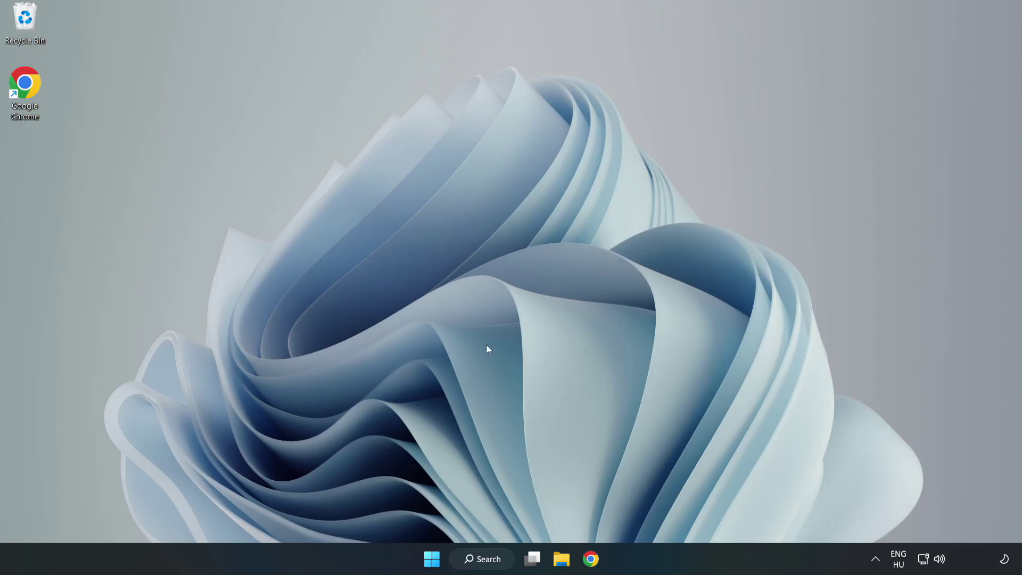
Step: Launch Task Manager from the Start button's Win+X menu
right_click(434, 564)
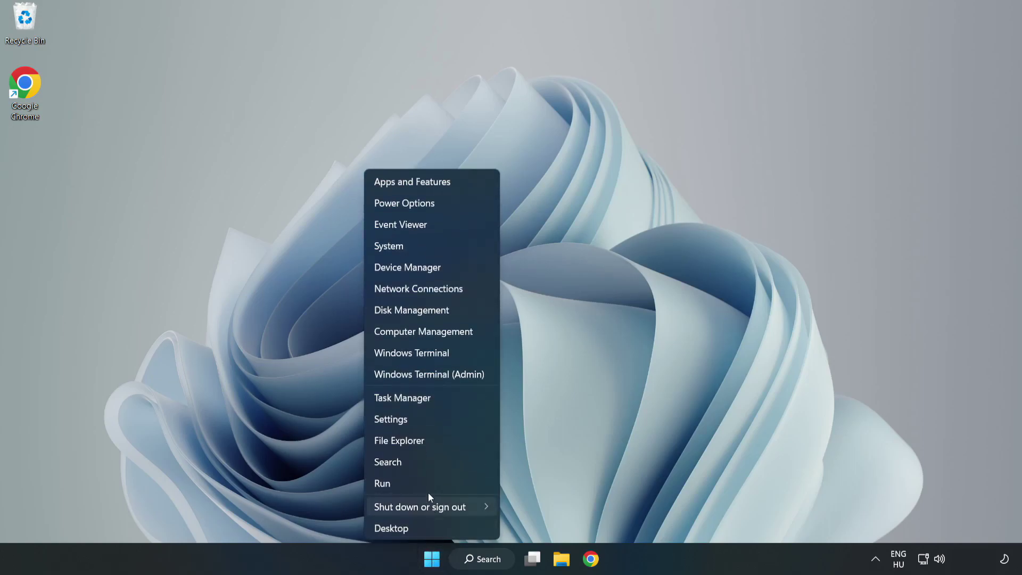
left_click(431, 398)
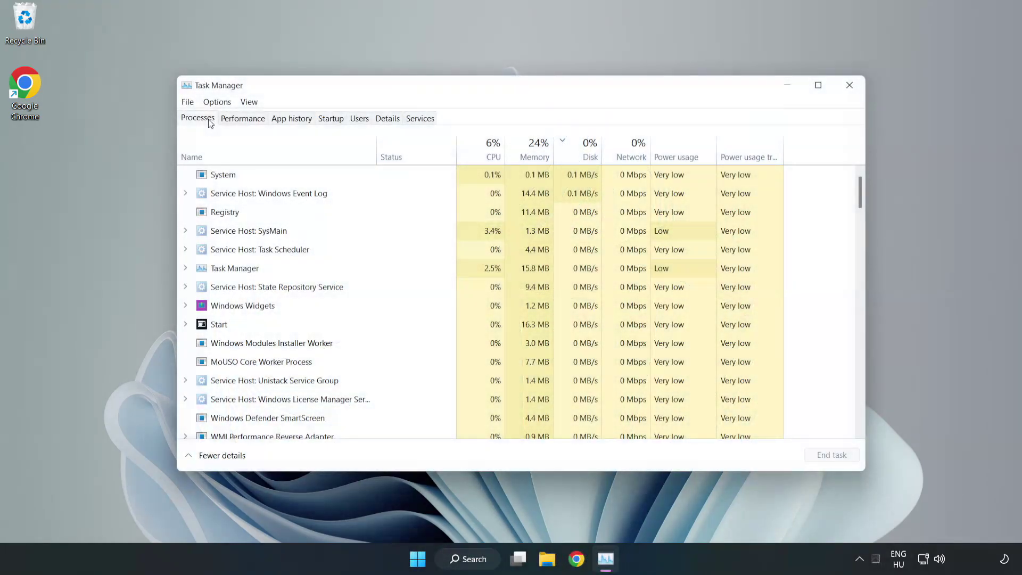
Step: Disable Cortana, Microsoft Edge, Microsoft Teams and Phone Link on the Startup tab, then close Task Manager
left_click(332, 121)
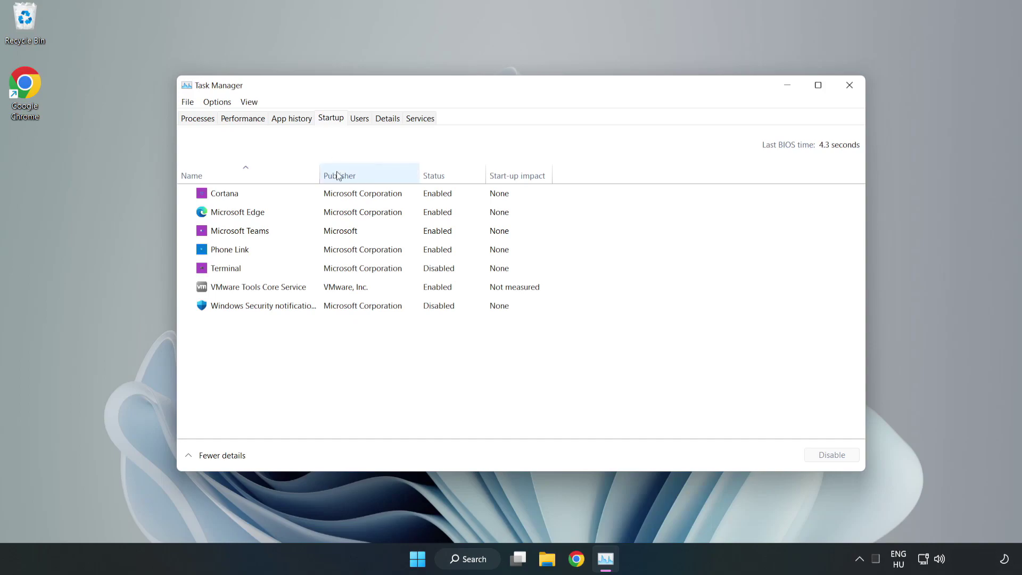
left_click(356, 199)
left_click(827, 456)
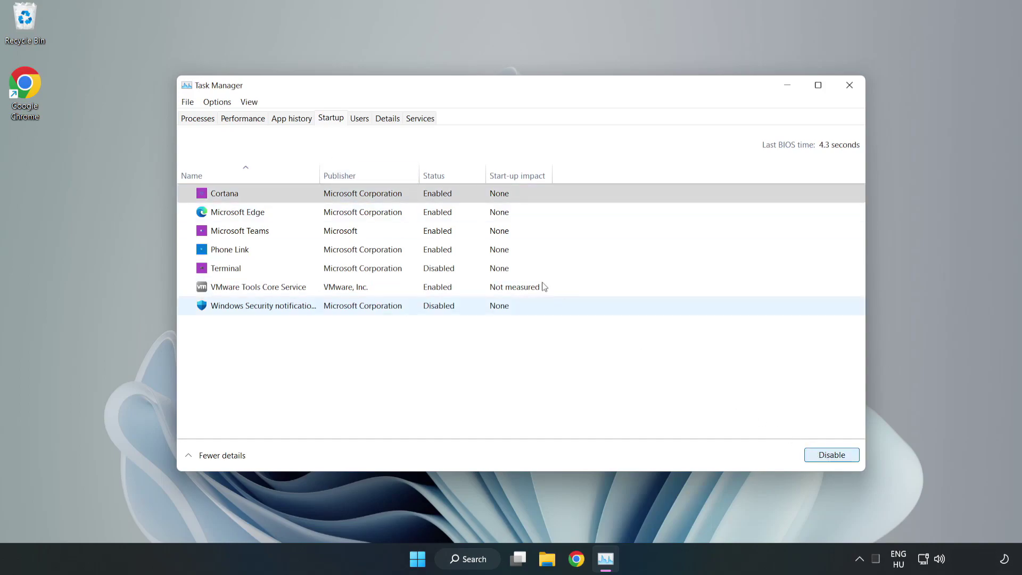
left_click(444, 212)
left_click(832, 455)
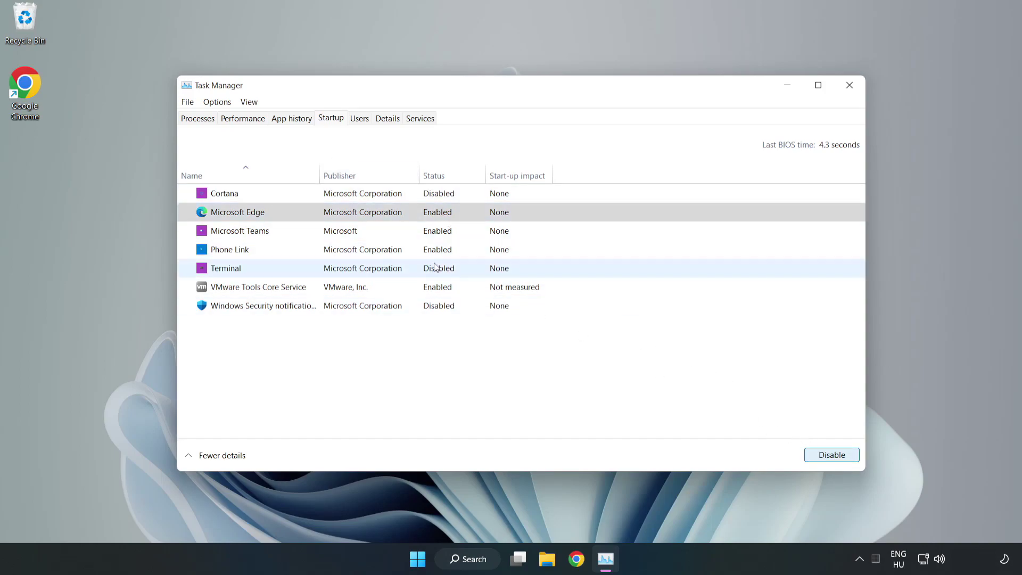
left_click(348, 232)
left_click(832, 455)
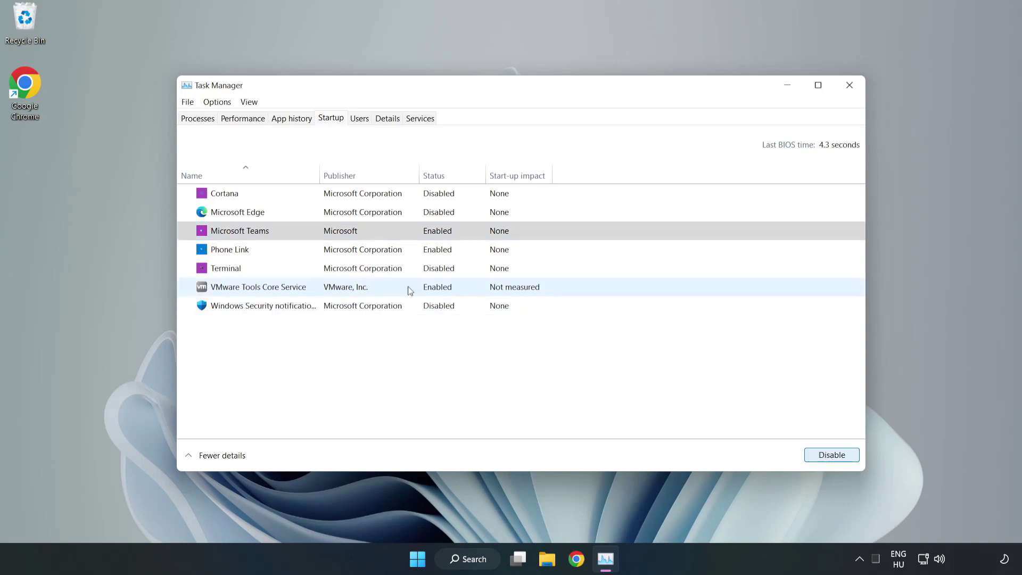
left_click(340, 250)
left_click(851, 458)
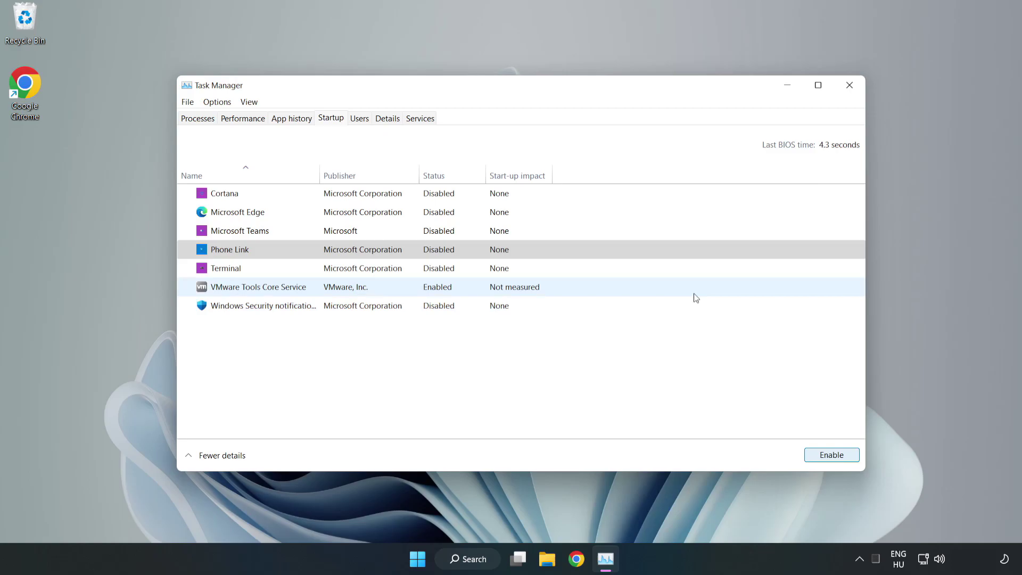
left_click(851, 88)
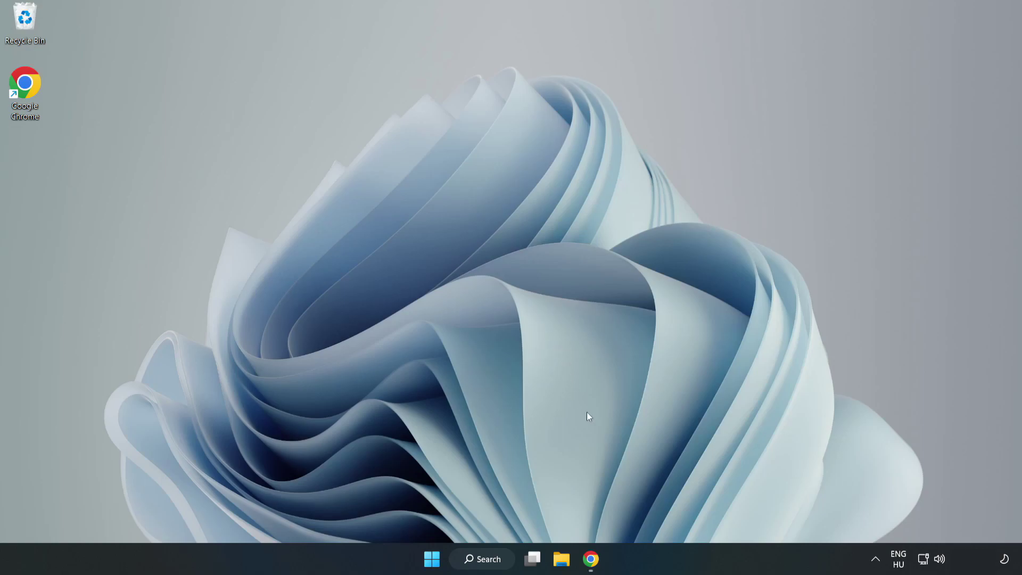
Step: Download the DirectX End-User Runtime Web Installer in Chrome and run dxwebsetup.exe
left_click(590, 560)
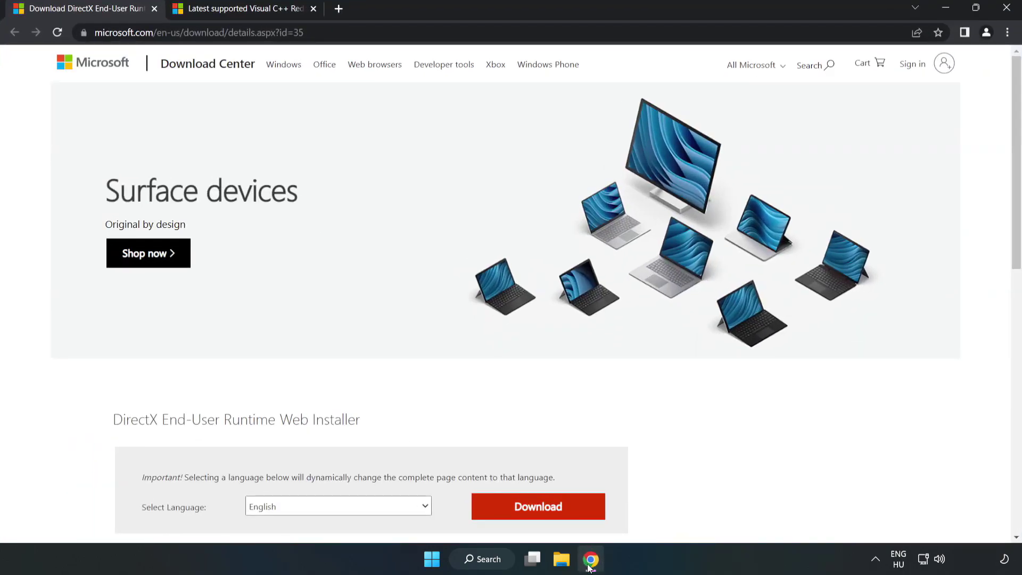
left_click(319, 32)
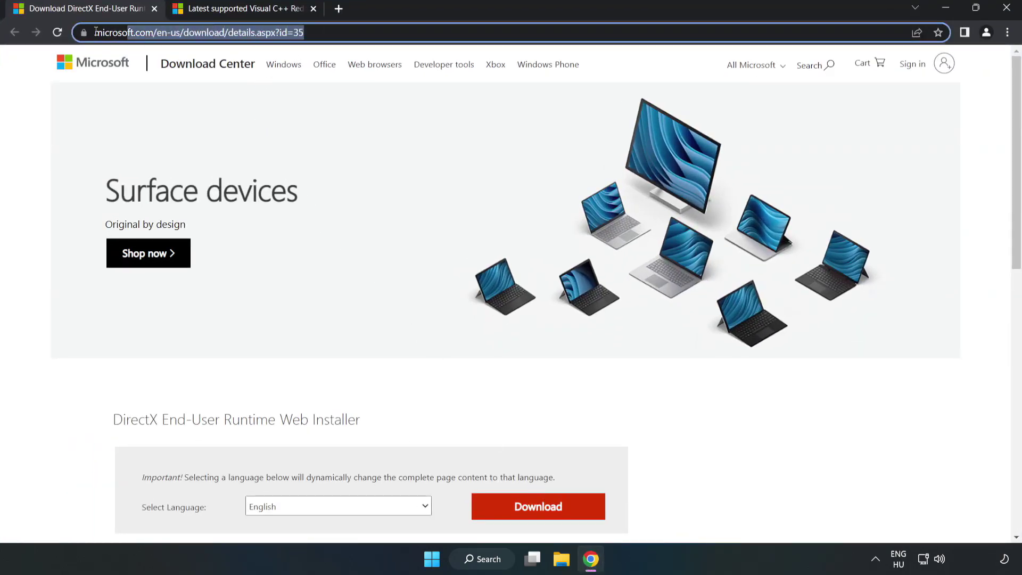
left_click(43, 122)
scroll(517, 352, "down", 3)
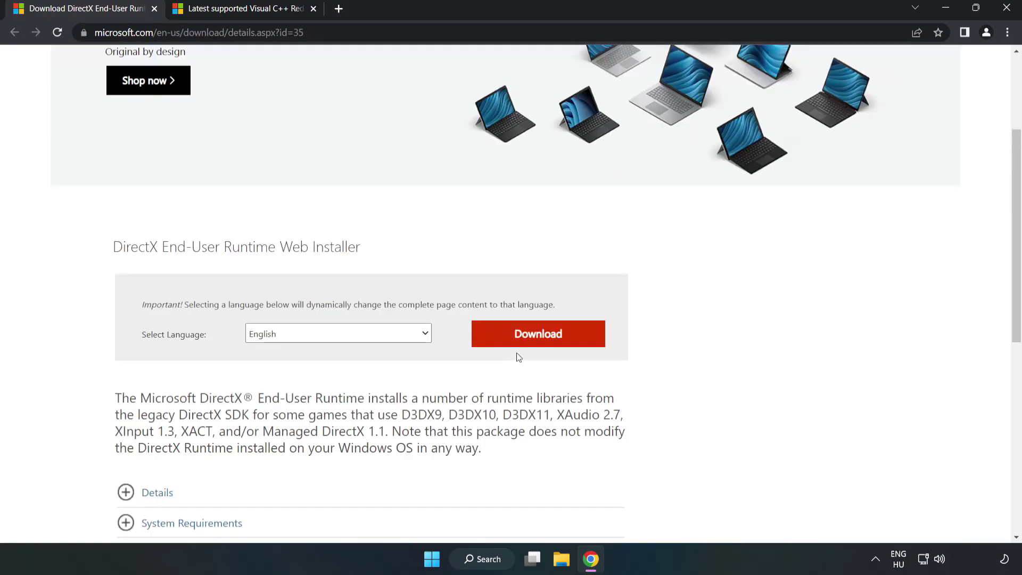
left_click(539, 334)
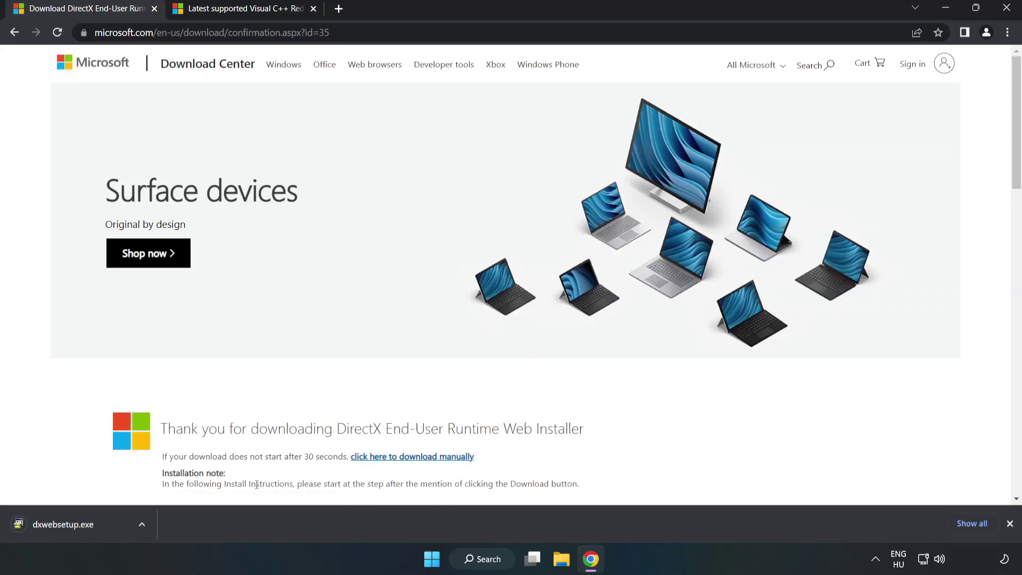
left_click(75, 525)
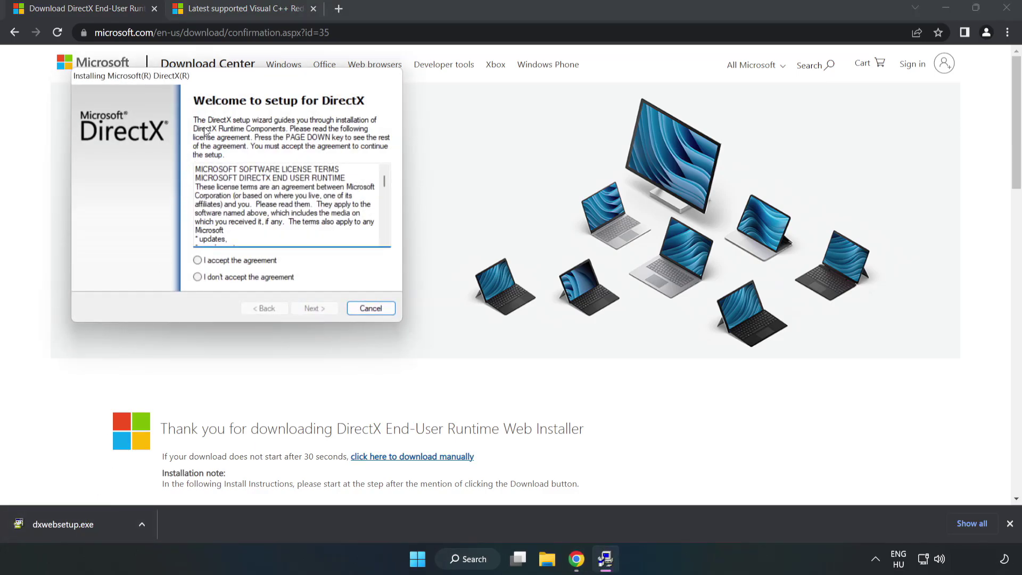
Step: Accept the DirectX license, skip the Bing Bar, and complete setup
left_click_drag(232, 85, 498, 171)
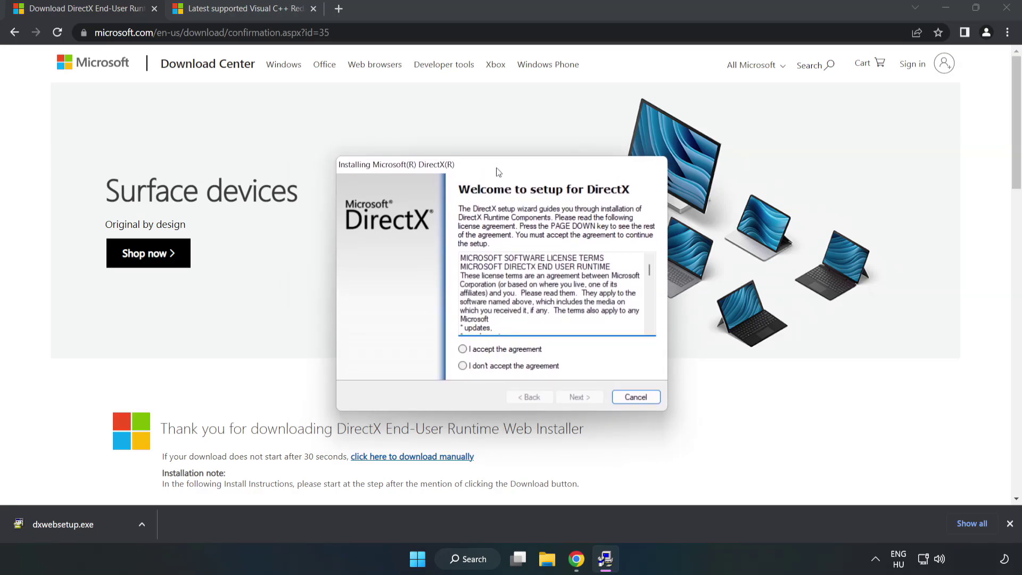
left_click_drag(648, 270, 641, 336)
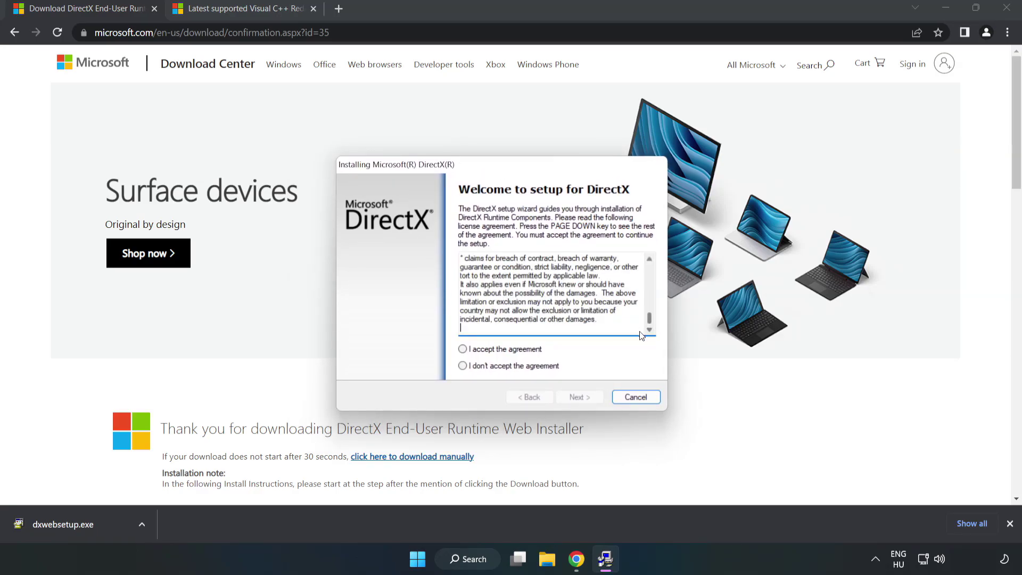
left_click(473, 350)
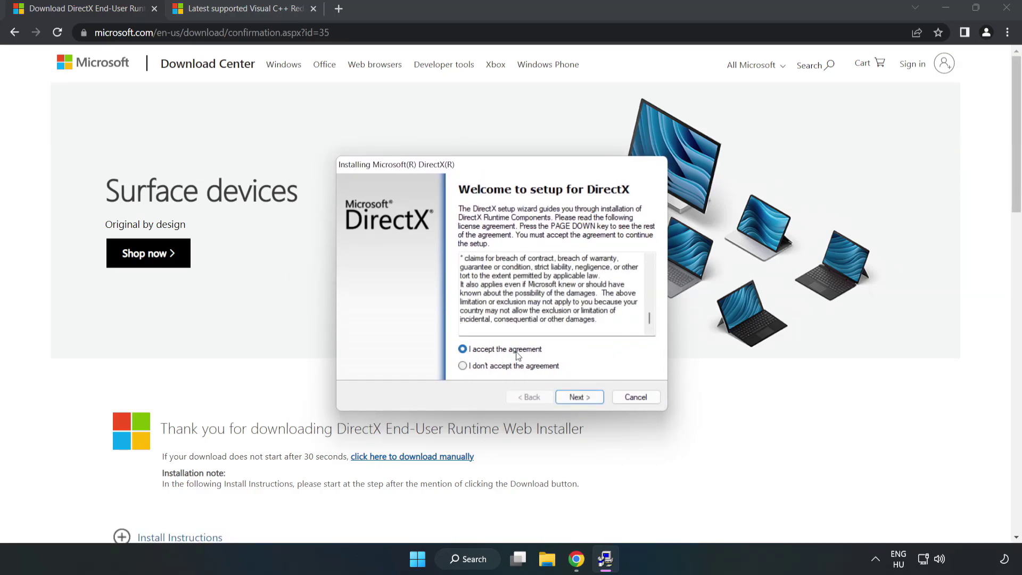
left_click(581, 398)
left_click(456, 304)
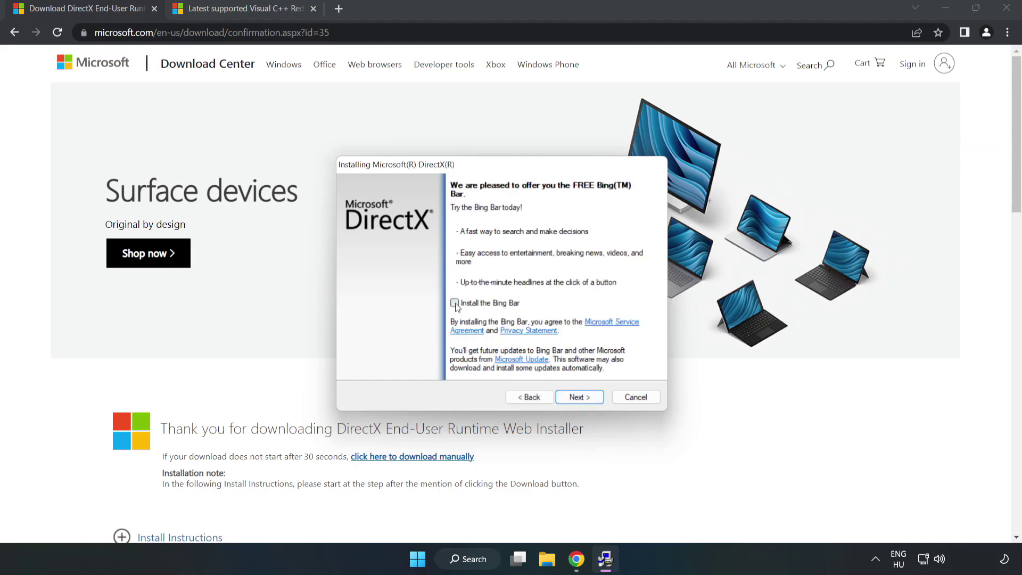
left_click(587, 398)
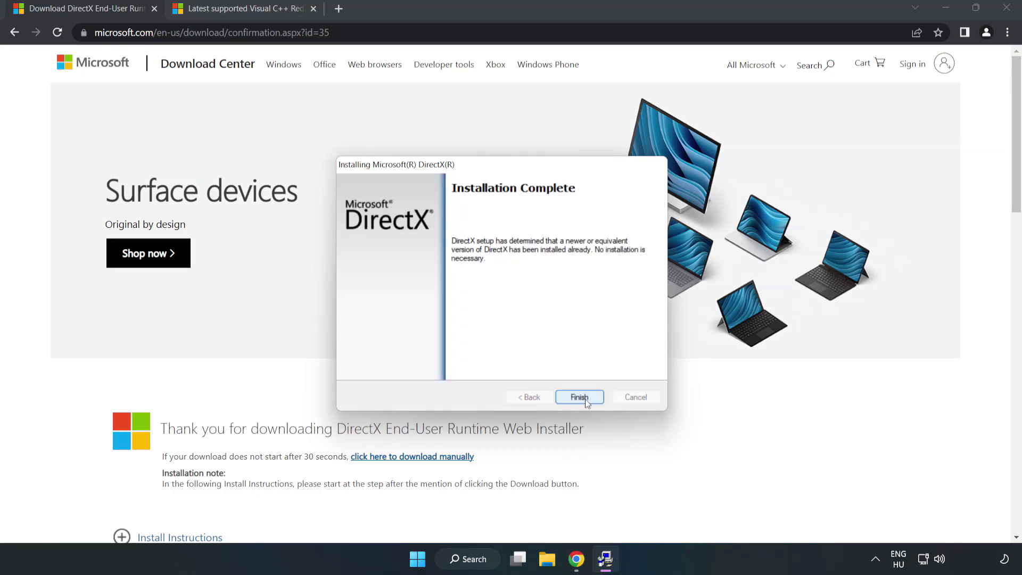
left_click(586, 399)
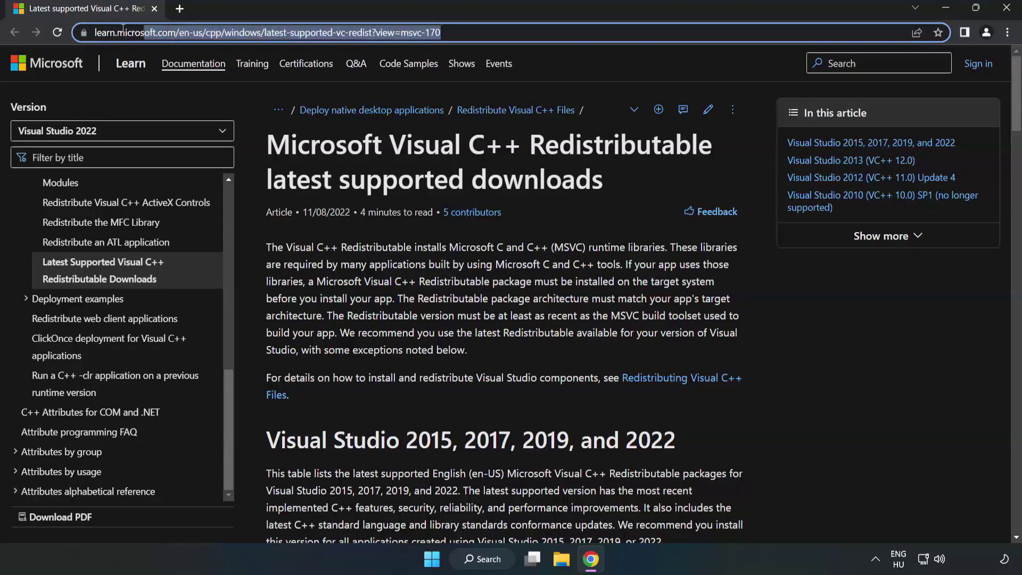
left_click(526, 33)
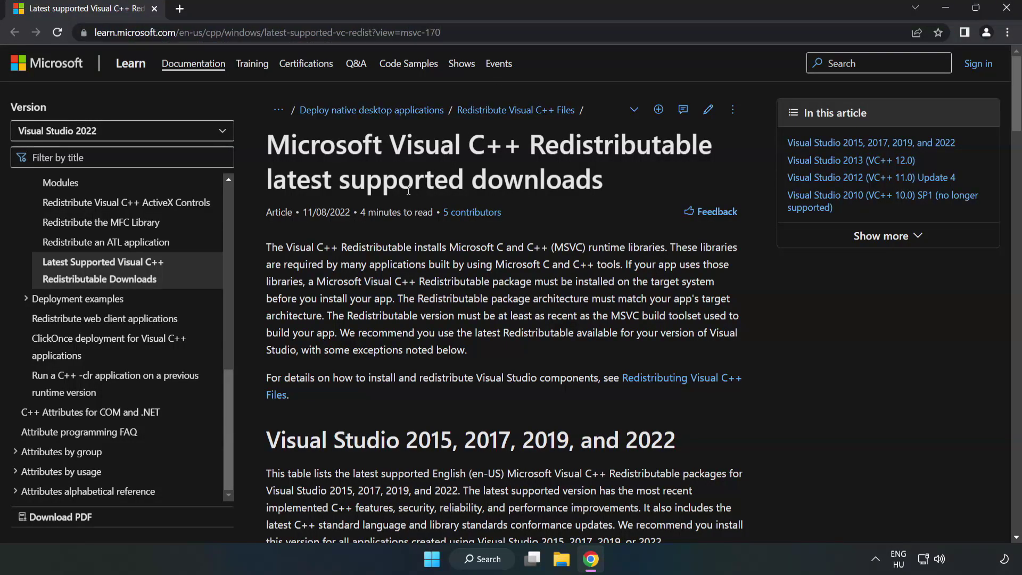
scroll(409, 194, "down", 4)
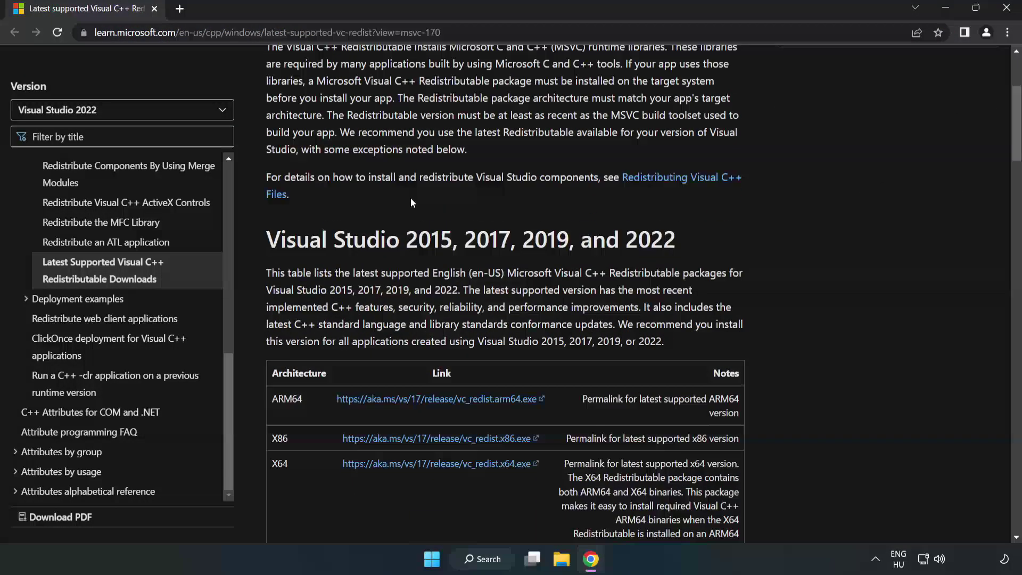
scroll(410, 203, "down", 4)
scroll(393, 209, "up", 1)
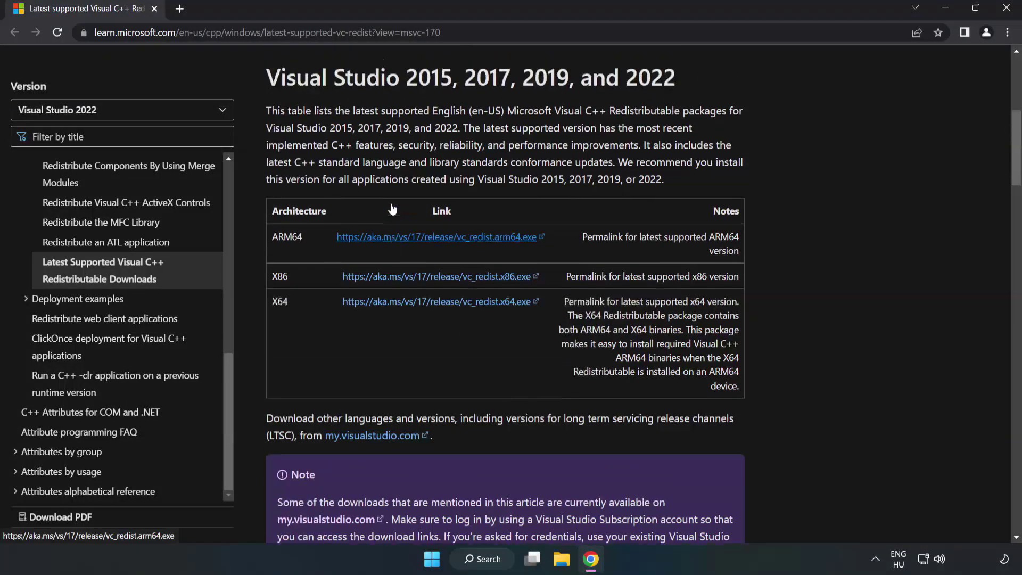
scroll(392, 209, "up", 1)
left_click_drag(264, 107, 678, 114)
left_click(628, 135)
Step: Download the ARM64, X86 and X64 vc_redist.exe installers
left_click(412, 267)
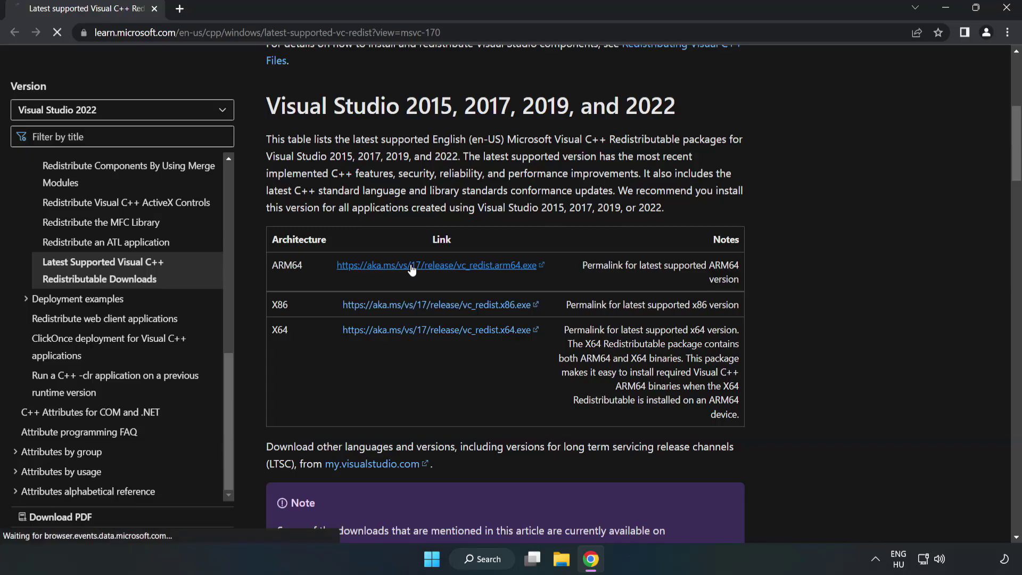
left_click(426, 305)
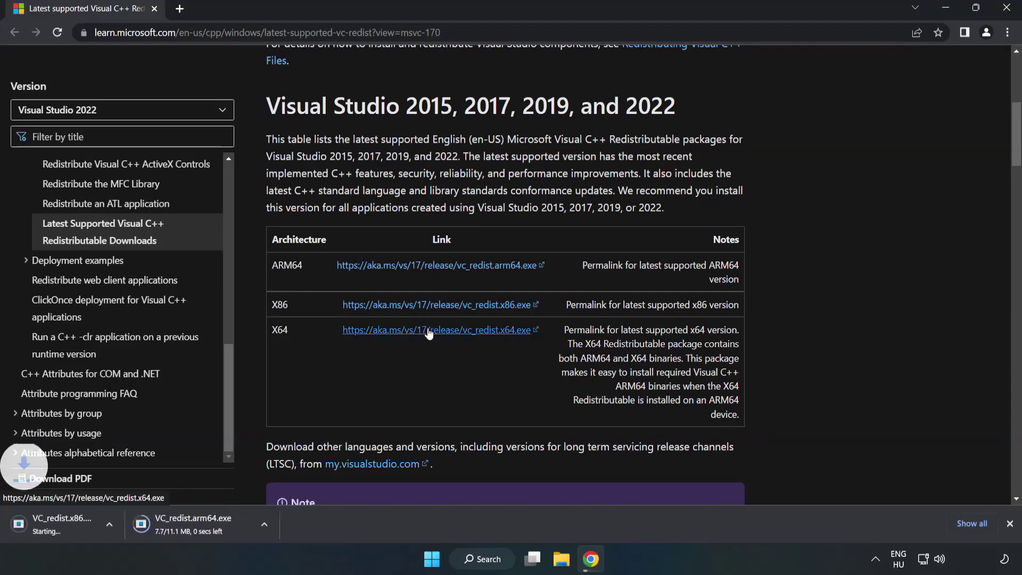
left_click(428, 331)
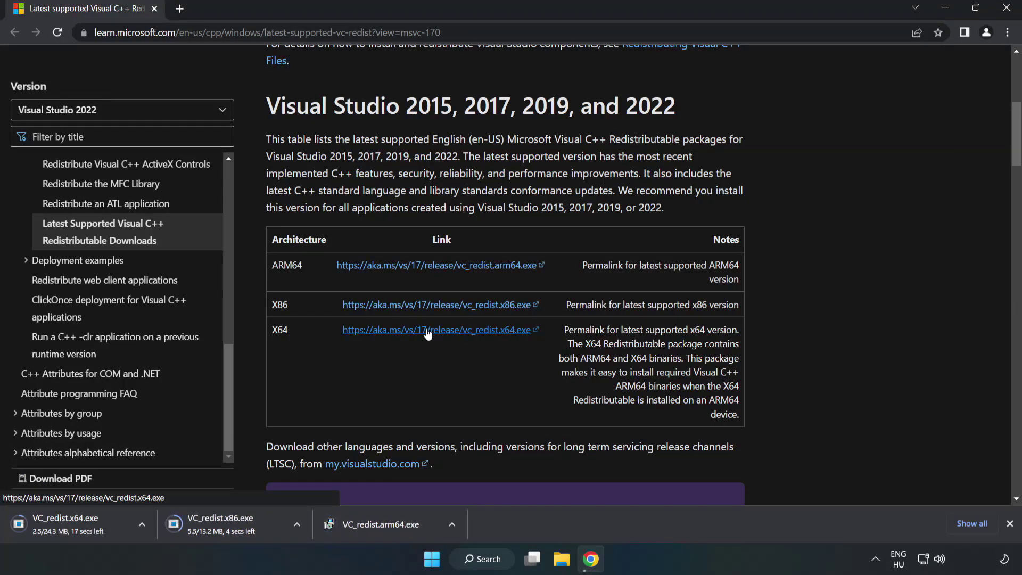
Step: Try installing VC_redist.arm64.exe with the license accepted; it fails as unsupported
left_click(389, 525)
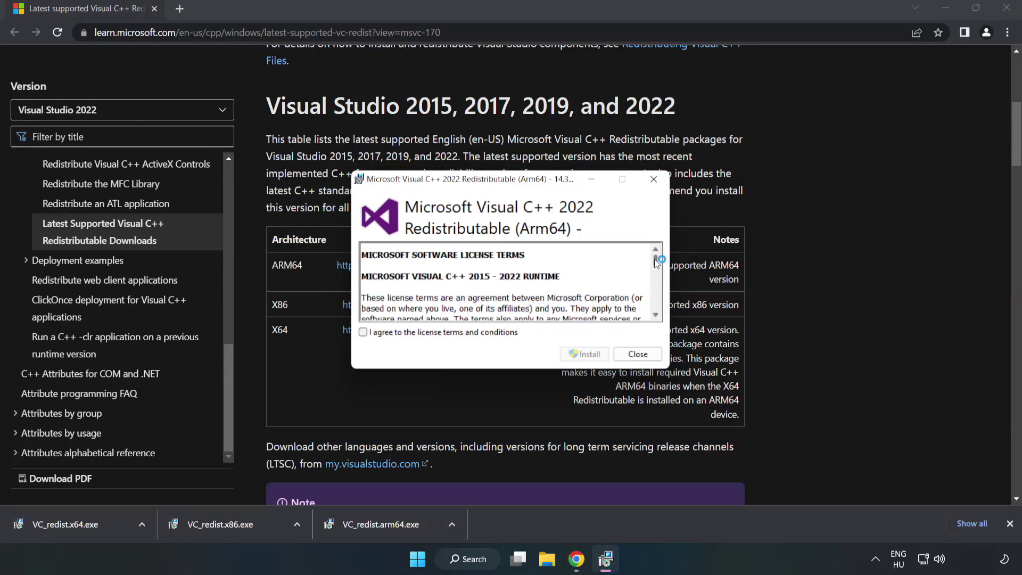
left_click_drag(655, 259, 656, 308)
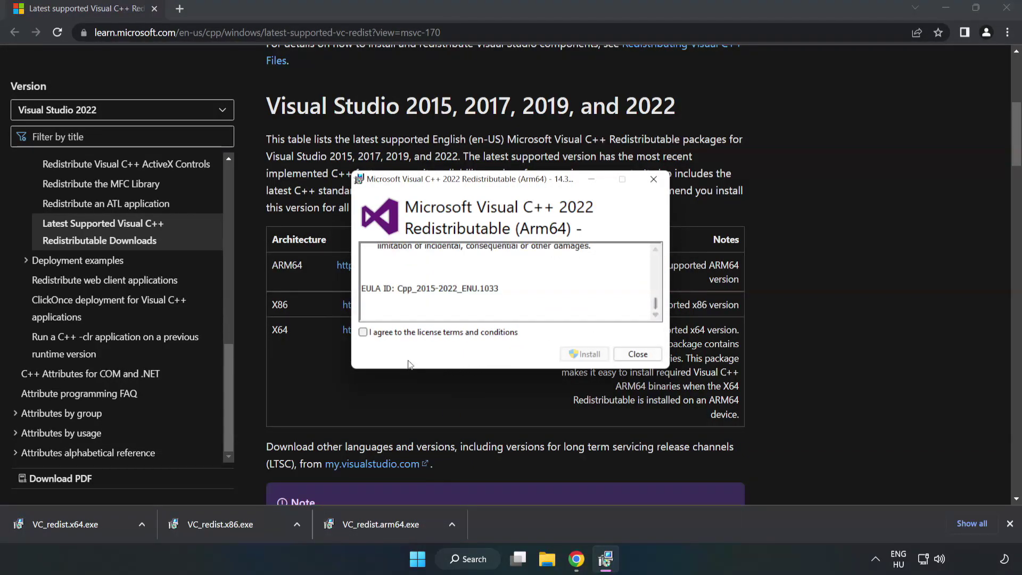
left_click(363, 333)
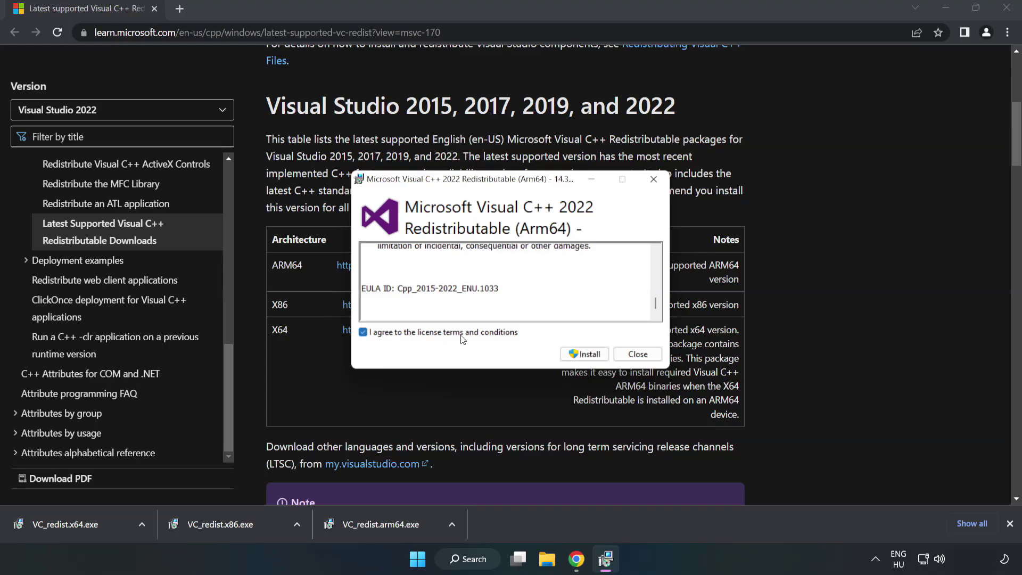
left_click(586, 353)
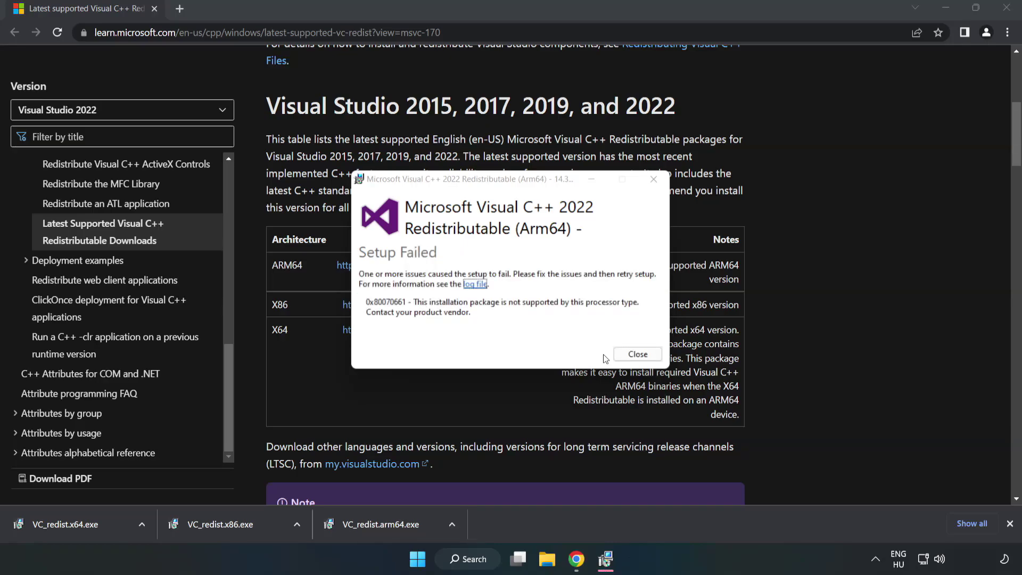
left_click(638, 354)
Step: Install the x86 Visual C++ 2015-2022 redistributable after accepting its license terms
left_click(226, 522)
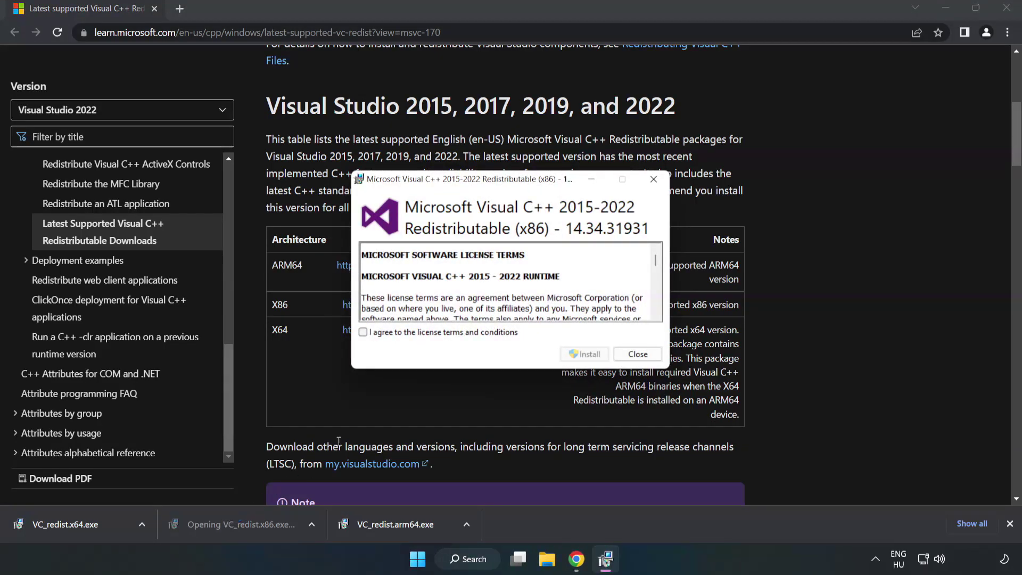
left_click_drag(656, 261, 657, 311)
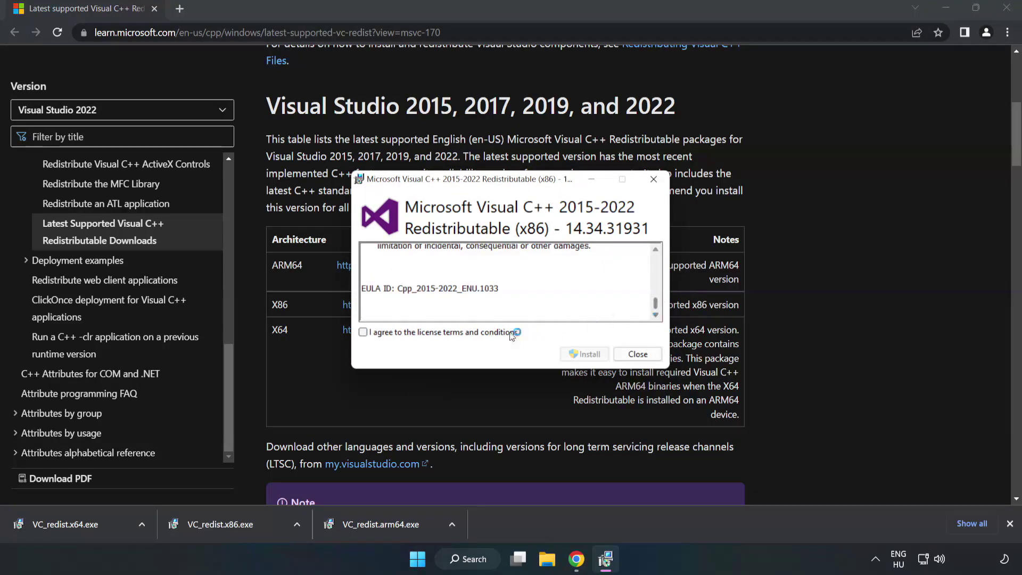
left_click(364, 333)
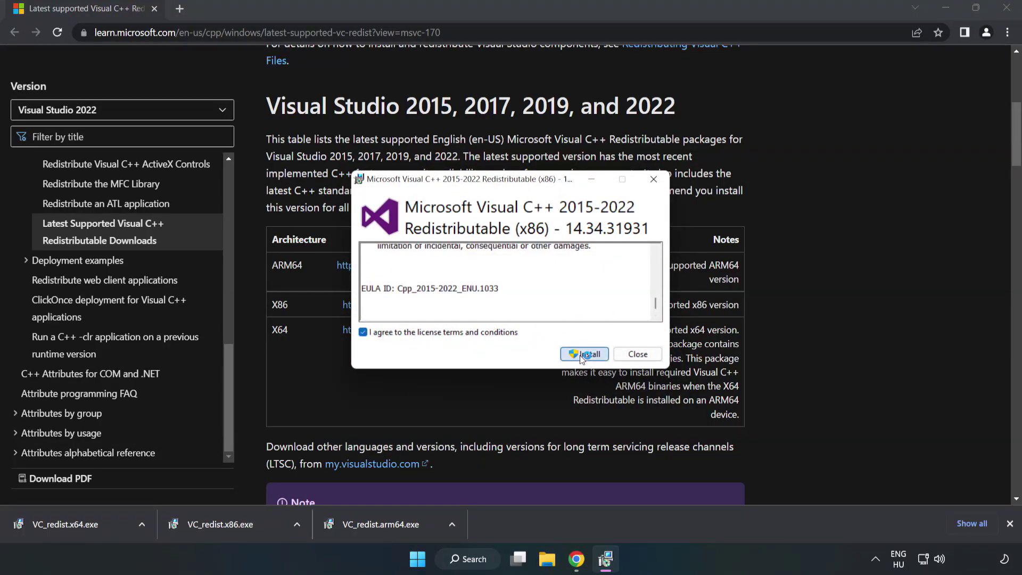
left_click(584, 354)
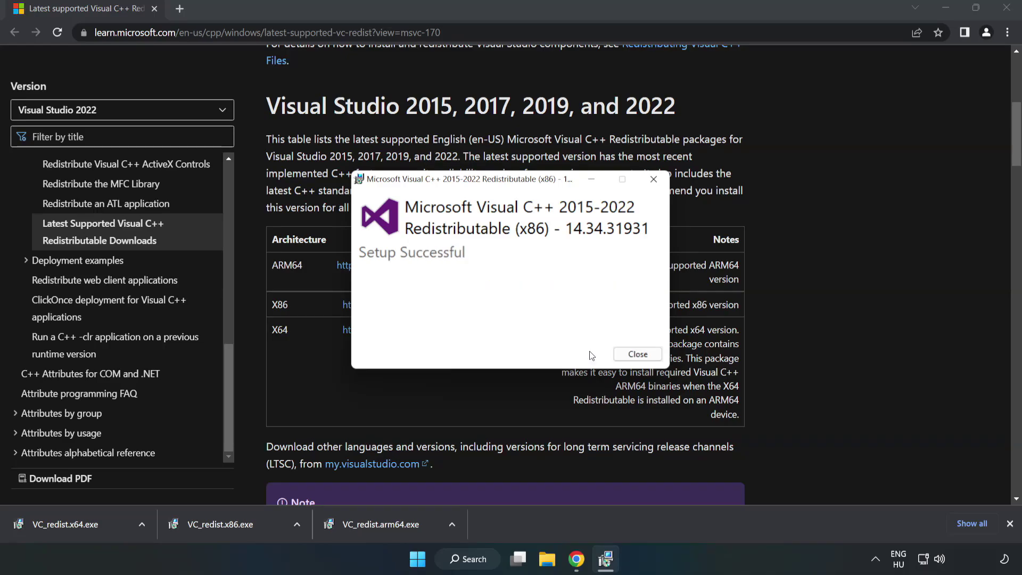
left_click(634, 355)
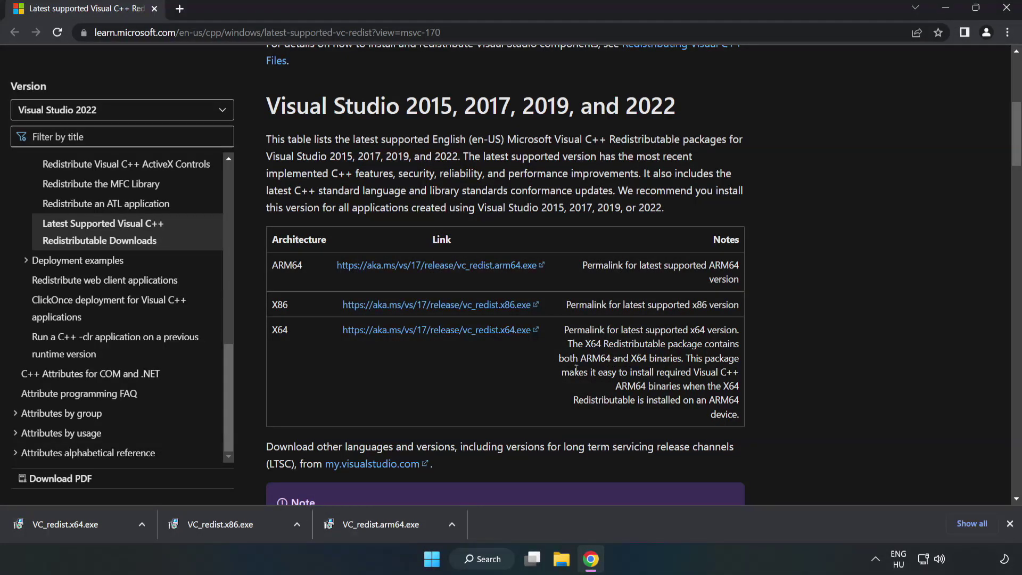
Step: Install the x64 Visual C++ 2015-2022 redistributable (14.34.31931) after accepting its license
left_click(55, 521)
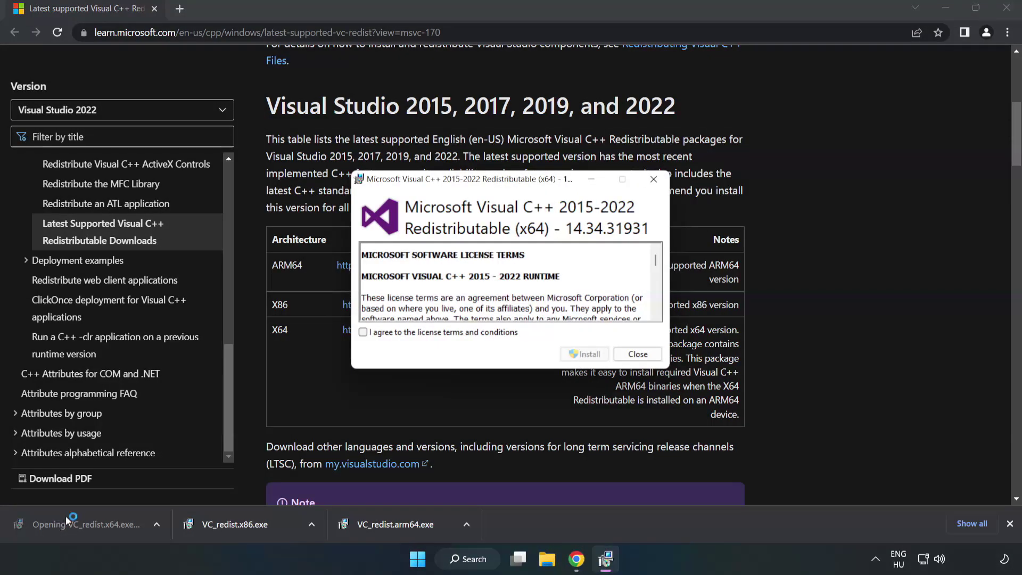
left_click_drag(656, 263, 657, 308)
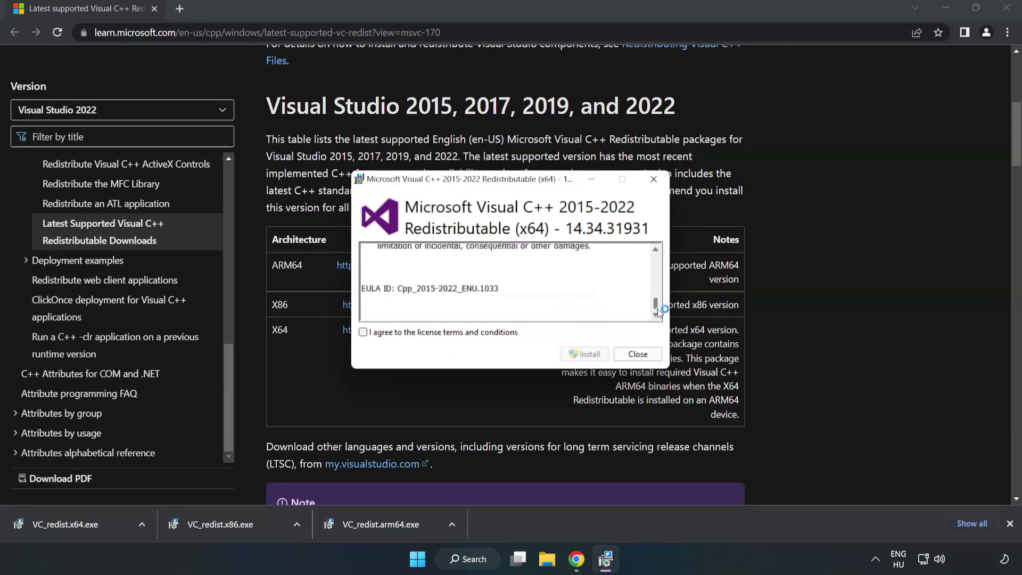
left_click(363, 332)
left_click(583, 354)
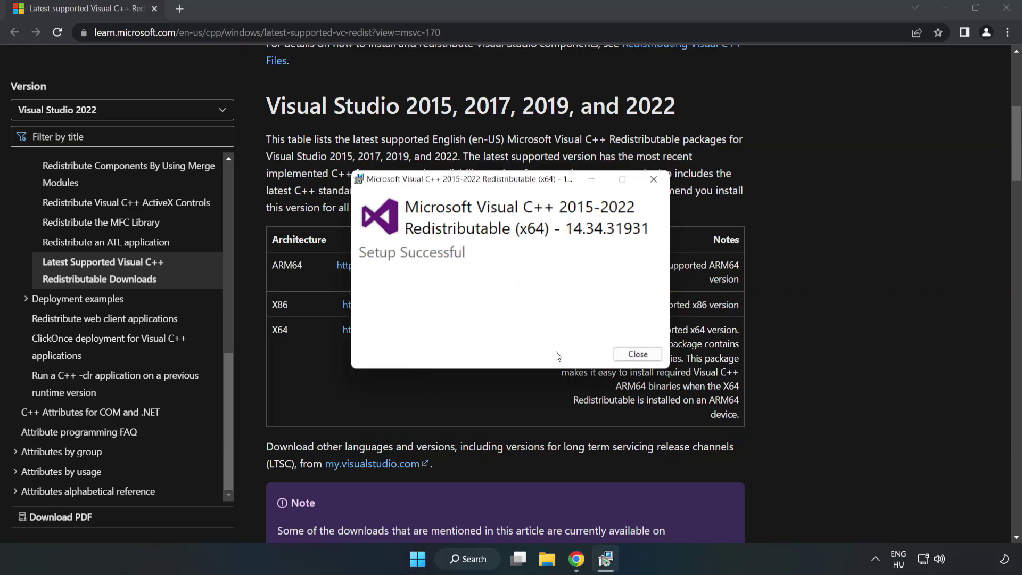
left_click(638, 354)
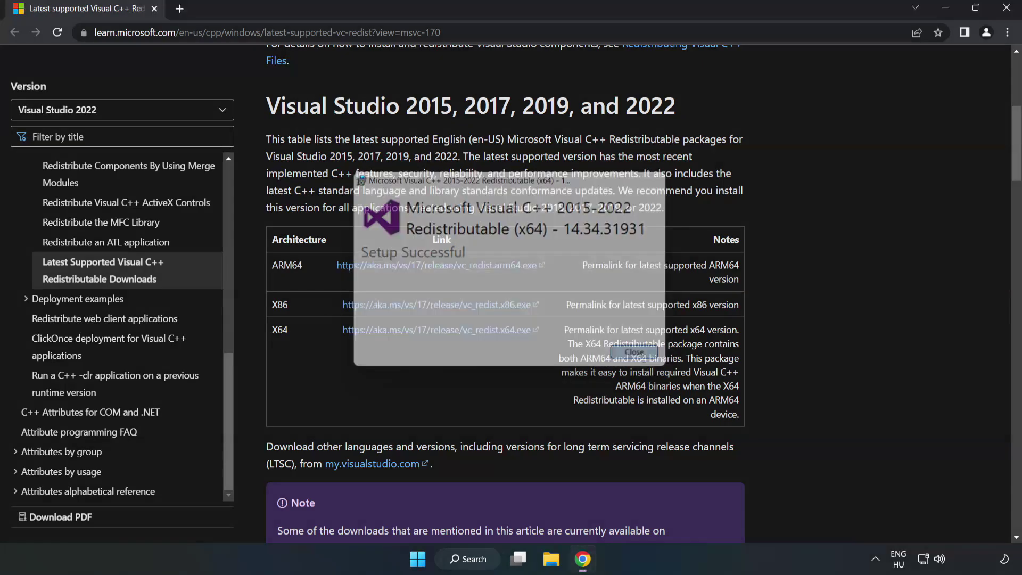
Step: Close Chrome and launch Command Prompt as administrator by searching 'cmd'
left_click(1008, 13)
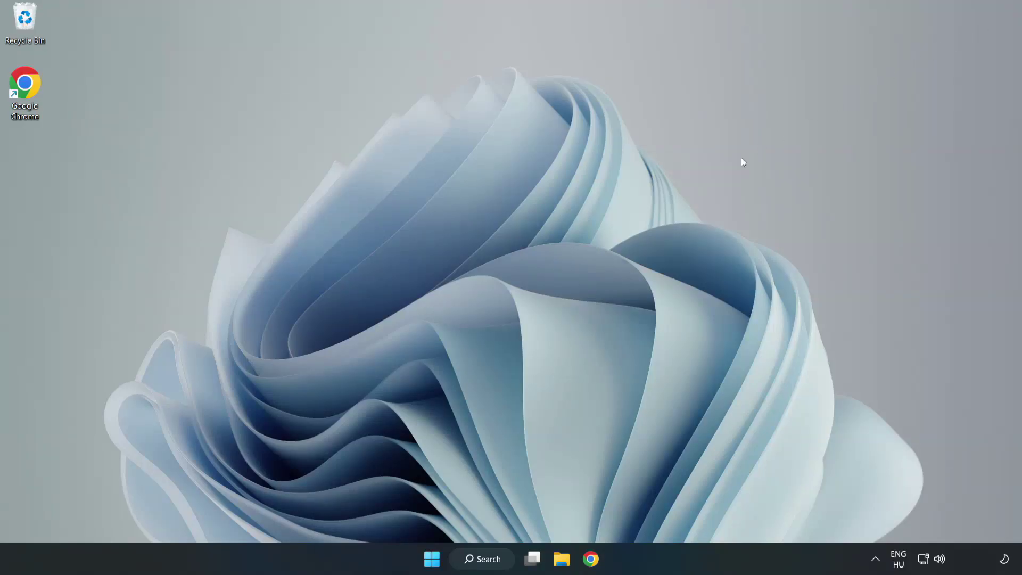
left_click(495, 559)
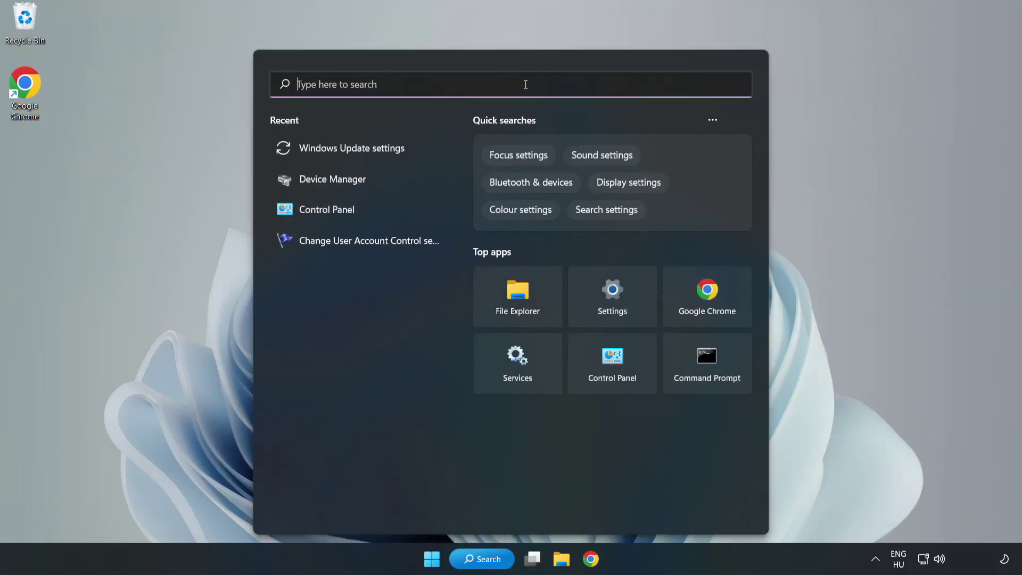
type("cmd")
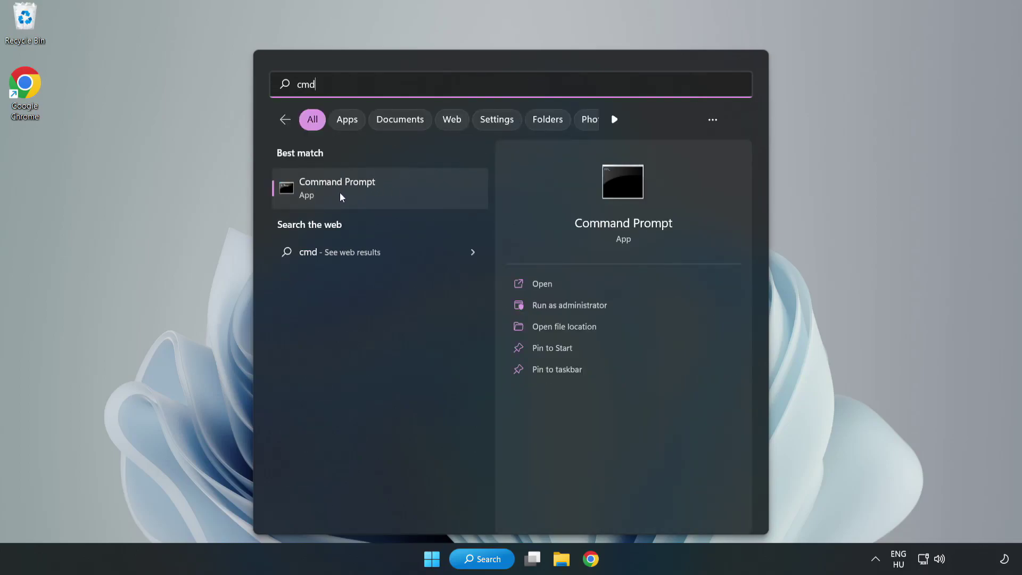
right_click(402, 193)
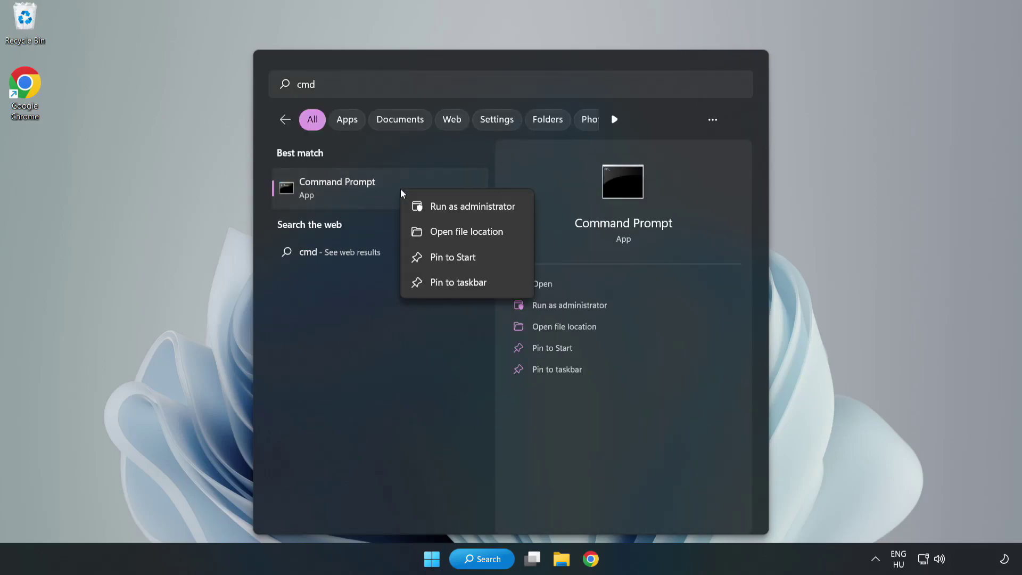
left_click(442, 207)
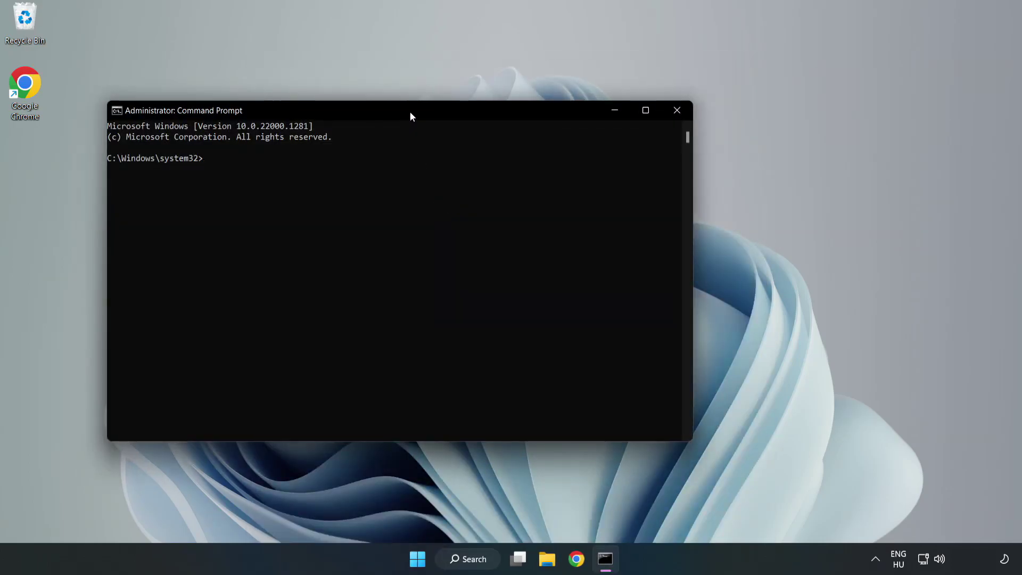
Step: Run sfc /scannow in the administrator prompt until it reports no integrity violations
left_click_drag(410, 113, 520, 116)
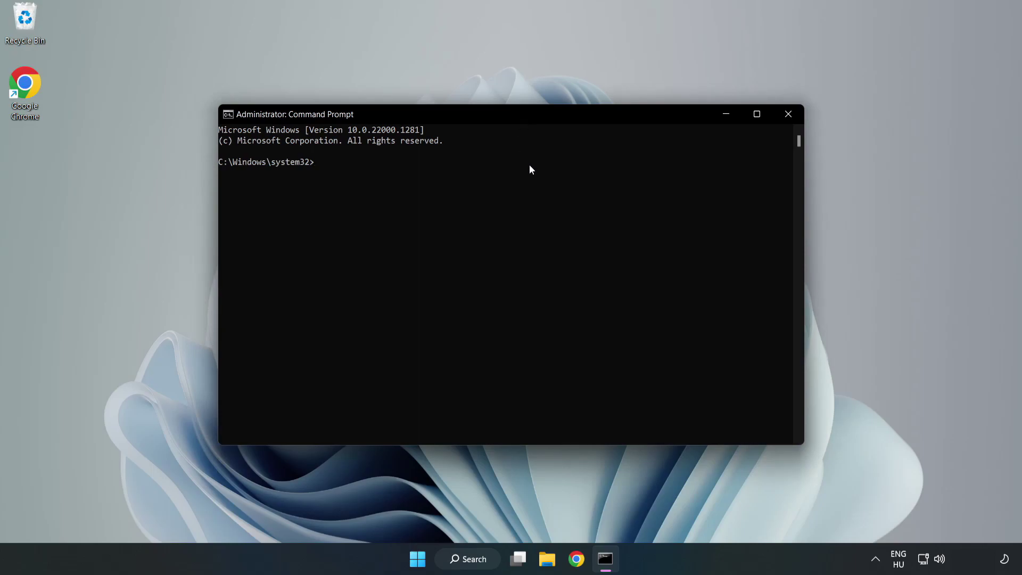
type("sfc ")
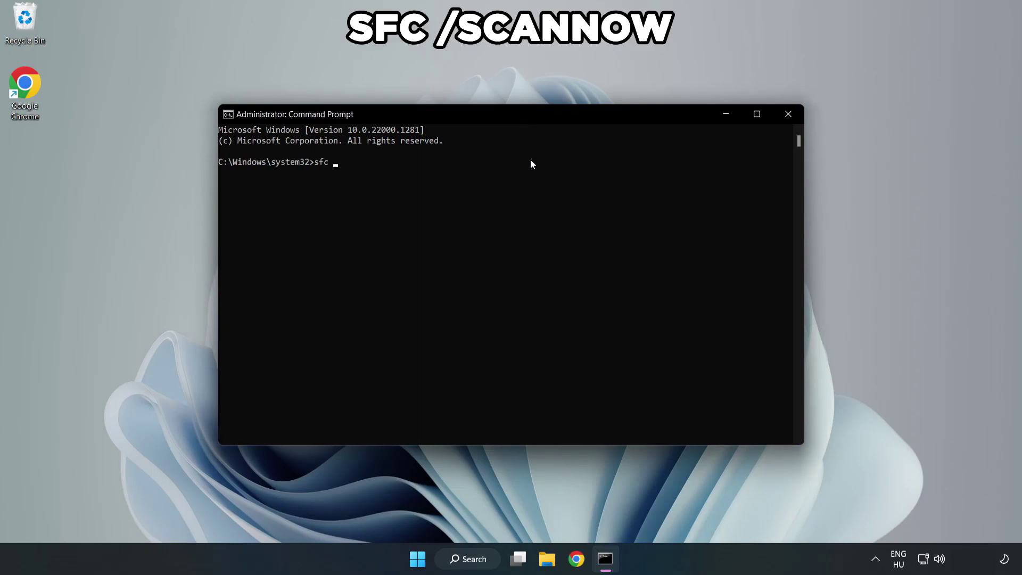
type("/scannow")
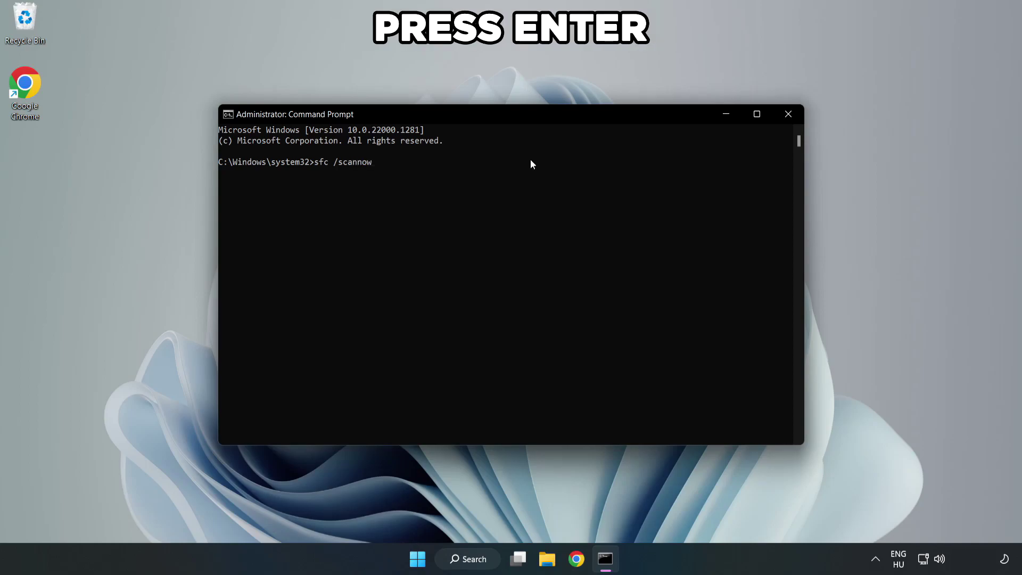
key("Return")
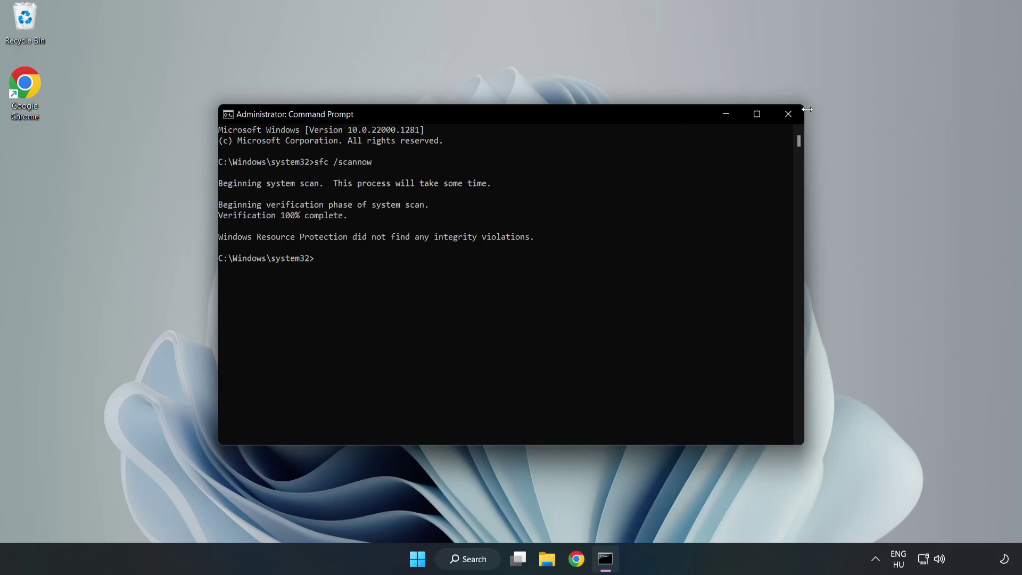
Step: Close Command Prompt and show the Start menu's Sleep, Shut down and Restart options
left_click(787, 115)
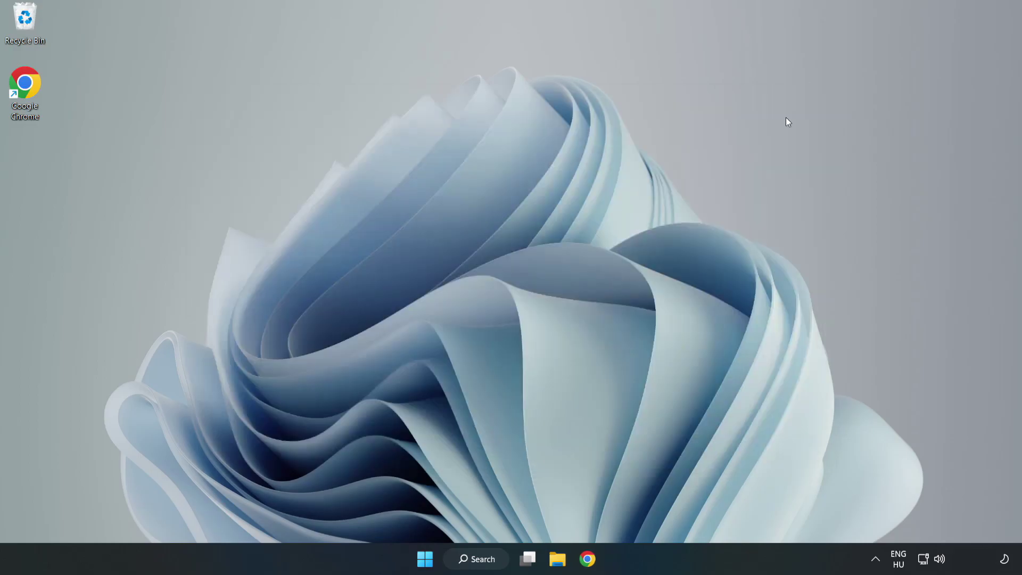
left_click(432, 559)
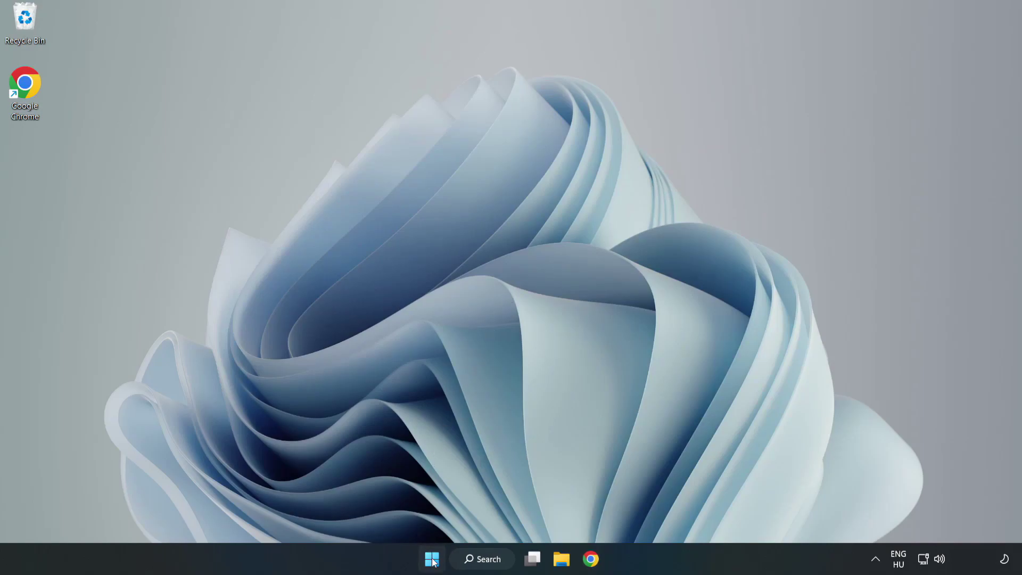
left_click(678, 512)
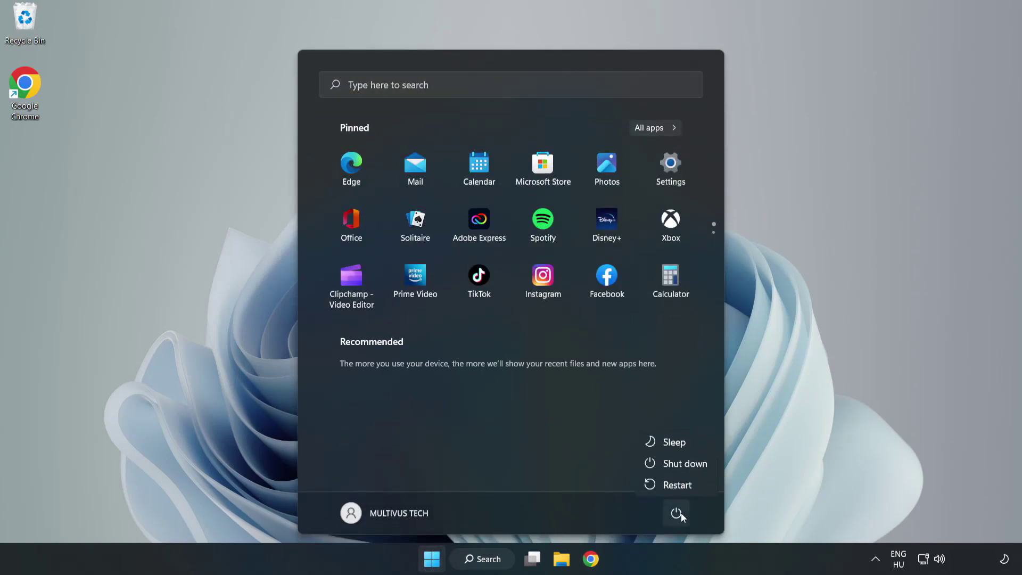